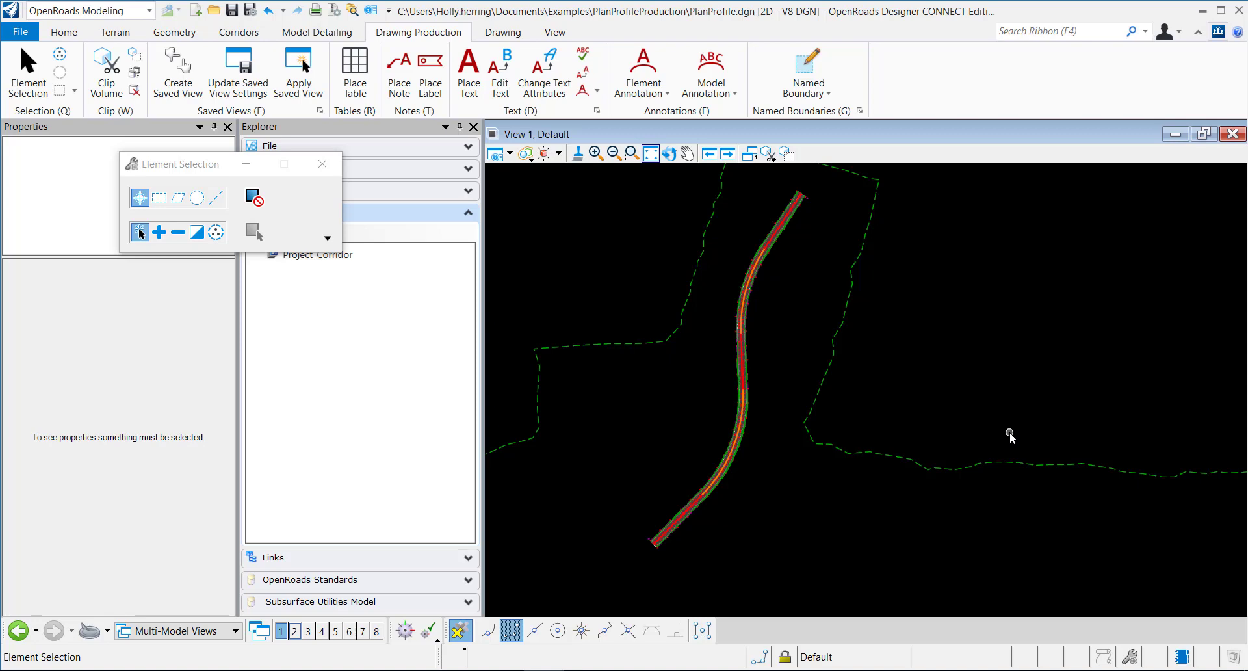
# Keep the OpenRoads Modeling workflow and start the Place Named Boundary tool.
pyautogui.click(124, 12)
pyautogui.click(121, 29)
pyautogui.click(801, 65)
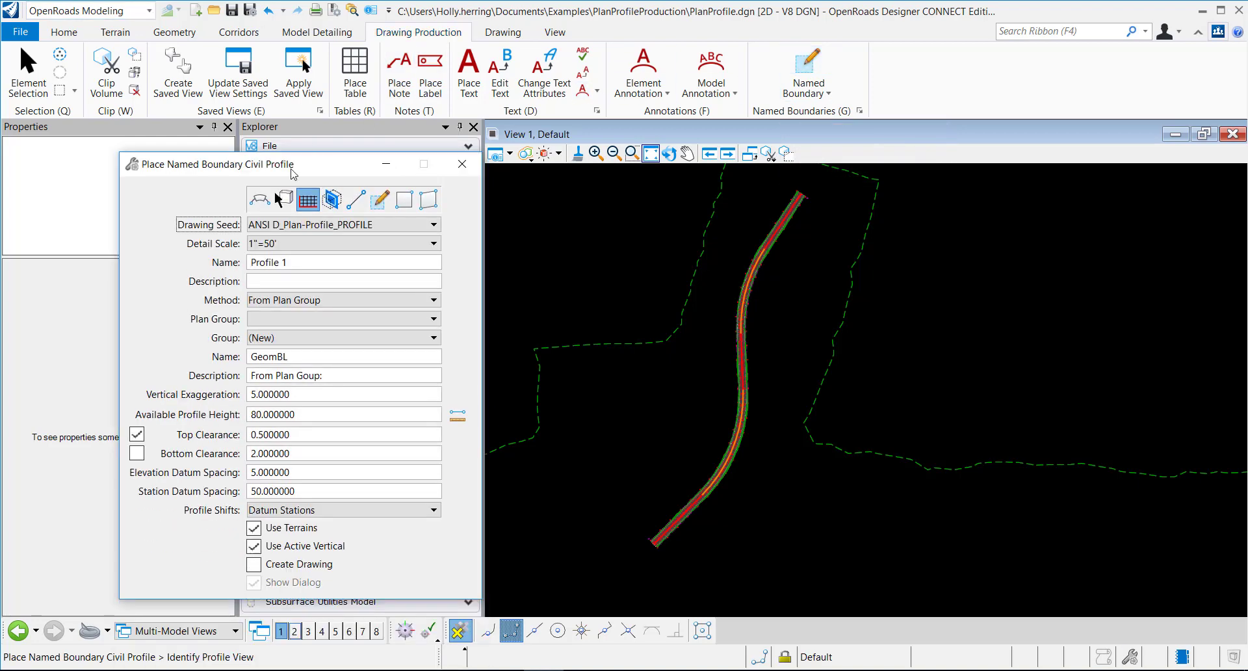
pyautogui.moveTo(292, 173); pyautogui.dragTo(541, 154)
# Set up a Civil Plan boundary with the ANSI D_Plan-Profile_PLAN seed at 1"=50' scale.
pyautogui.click(514, 185)
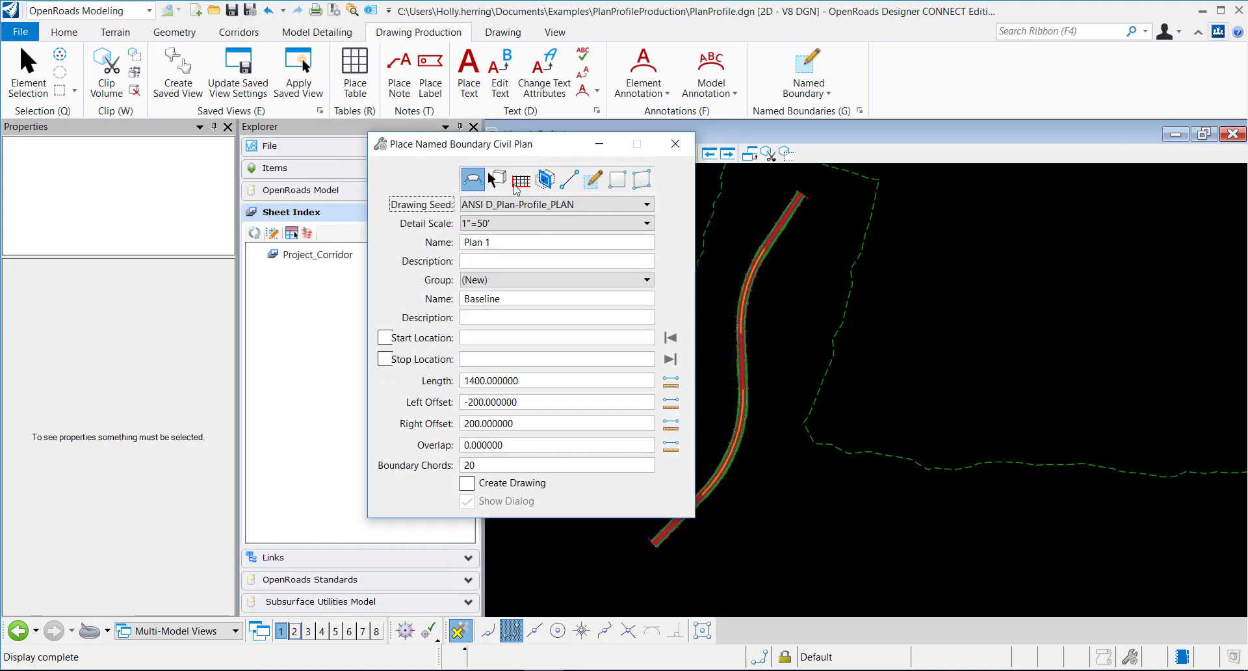
pyautogui.click(489, 206)
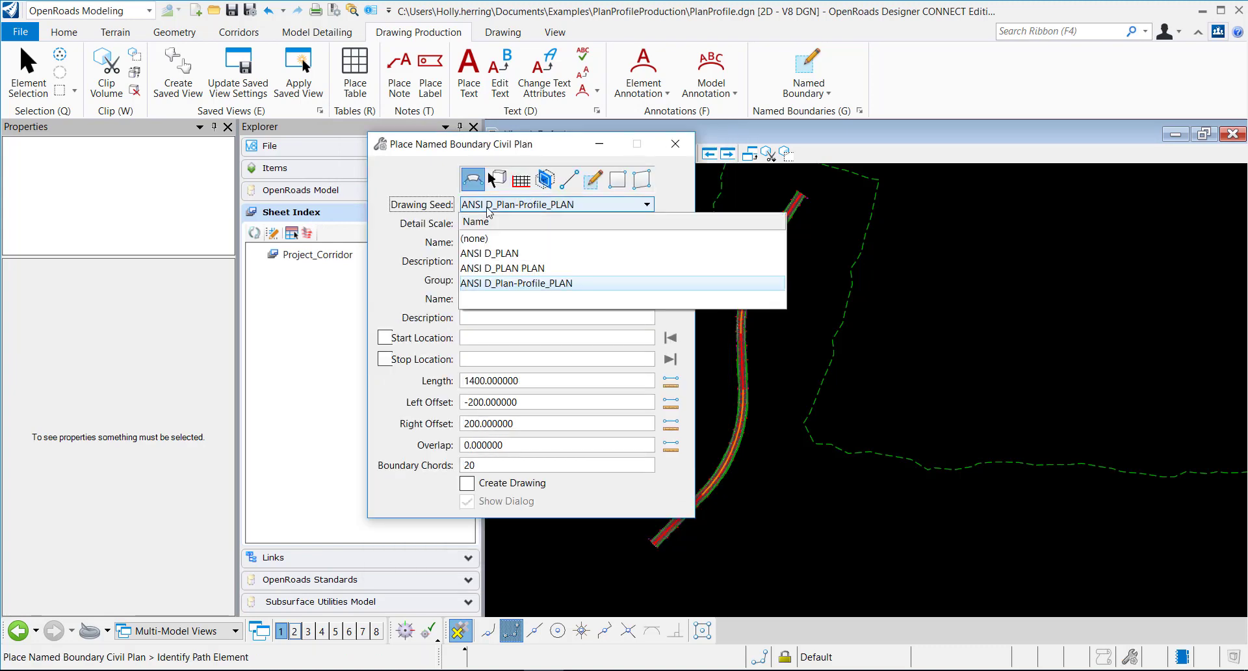
pyautogui.click(506, 284)
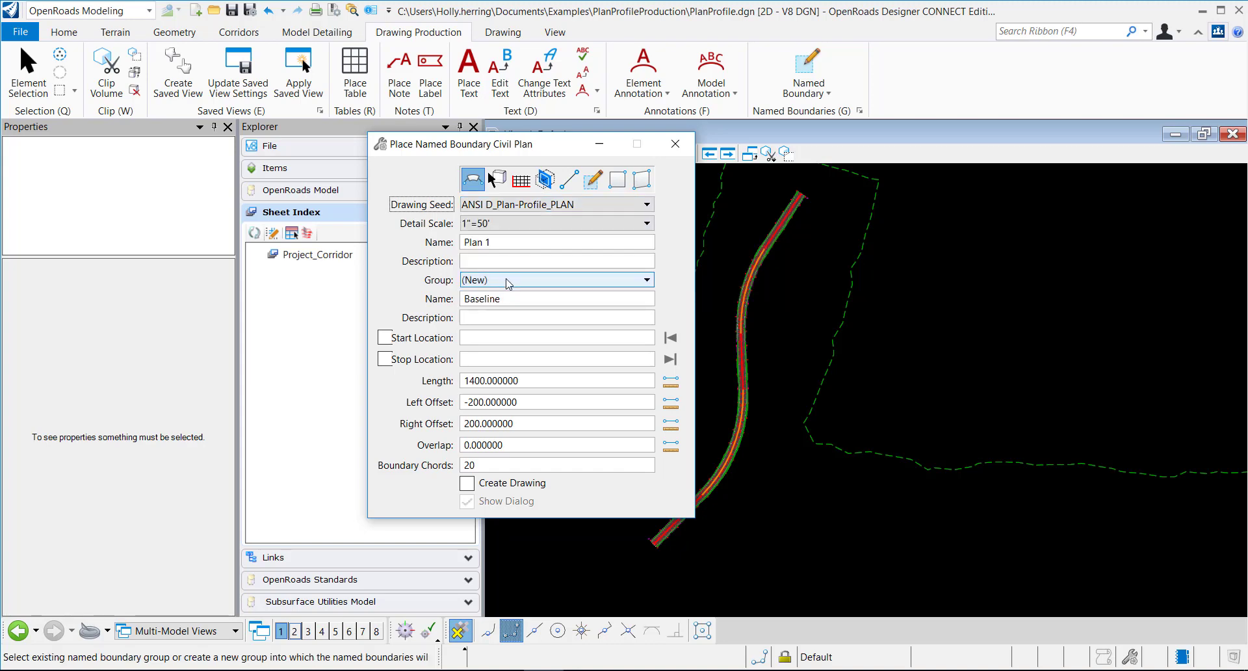
pyautogui.click(501, 231)
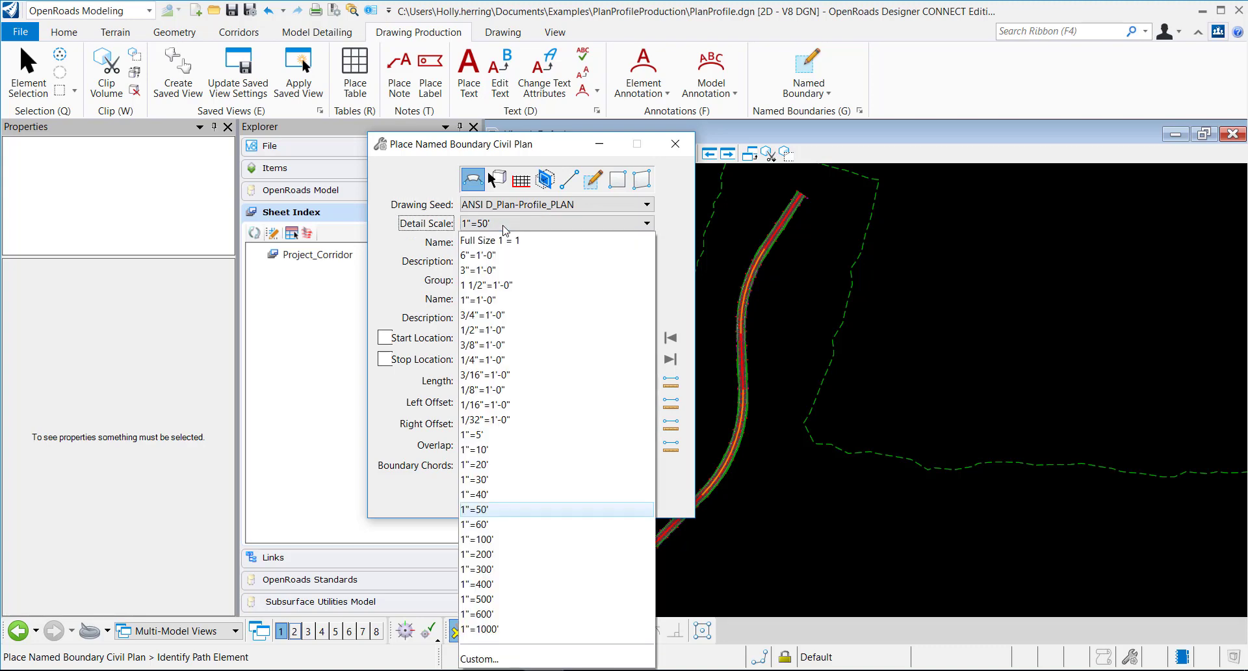
pyautogui.click(501, 230)
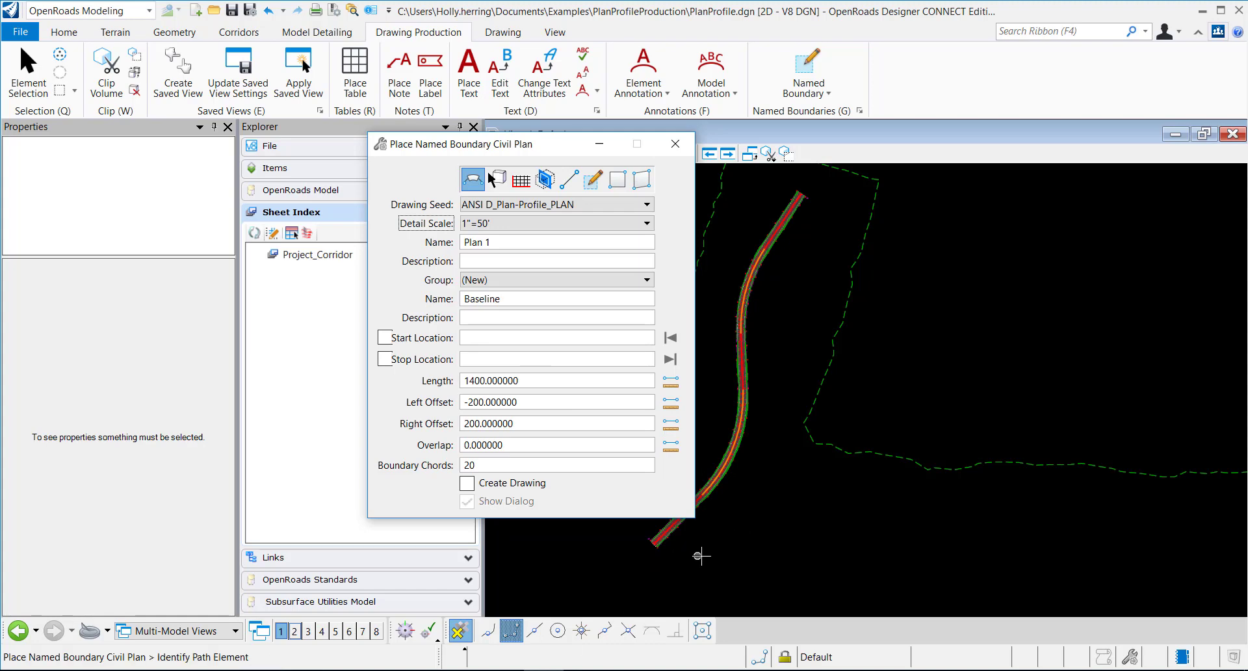
# Pick the Baseline alignment as the named boundary path.
pyautogui.scroll(5, 733, 442)
pyautogui.scroll(6, 733, 442)
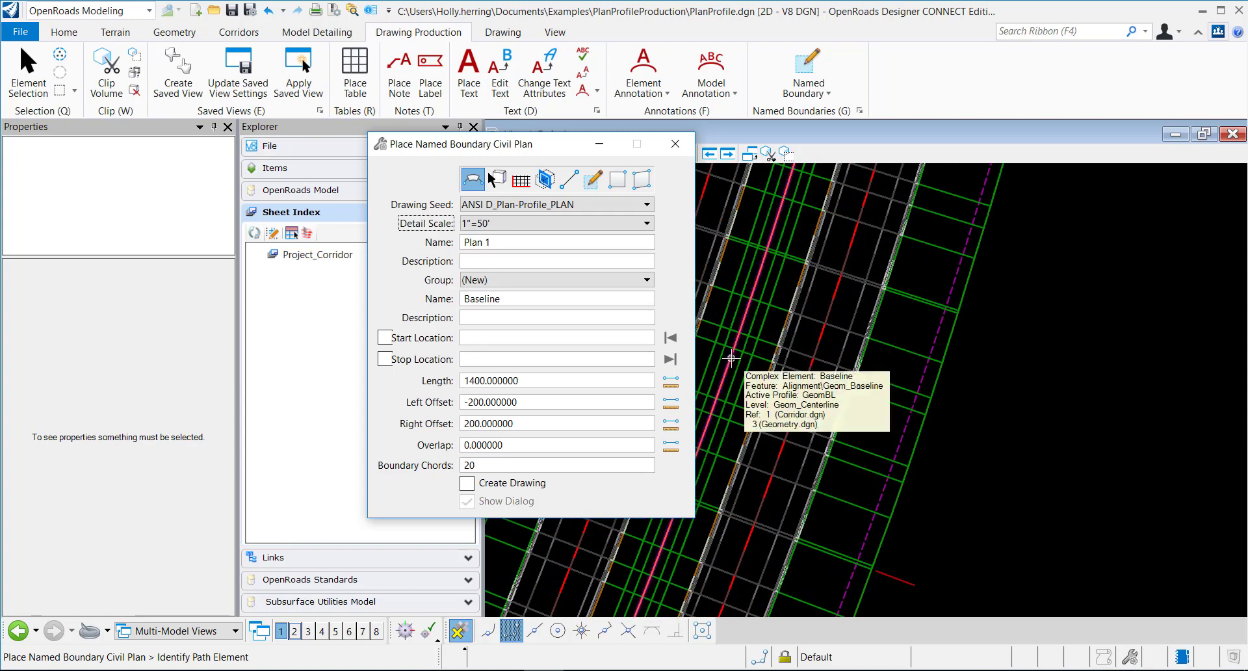
pyautogui.click(730, 358)
# Set the path from station 0+00.0000 to the Baseline end at 83+13.7043.
pyautogui.scroll(-5, 881, 400)
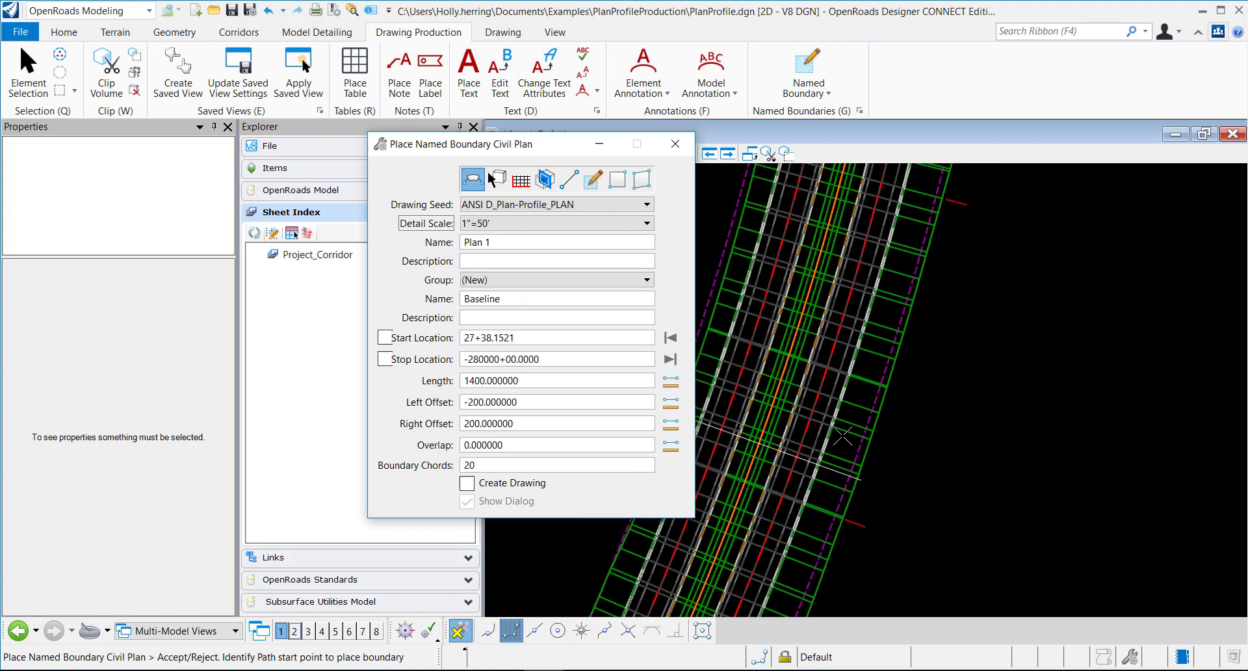
pyautogui.scroll(-2, 882, 403)
pyautogui.scroll(-2, 900, 497)
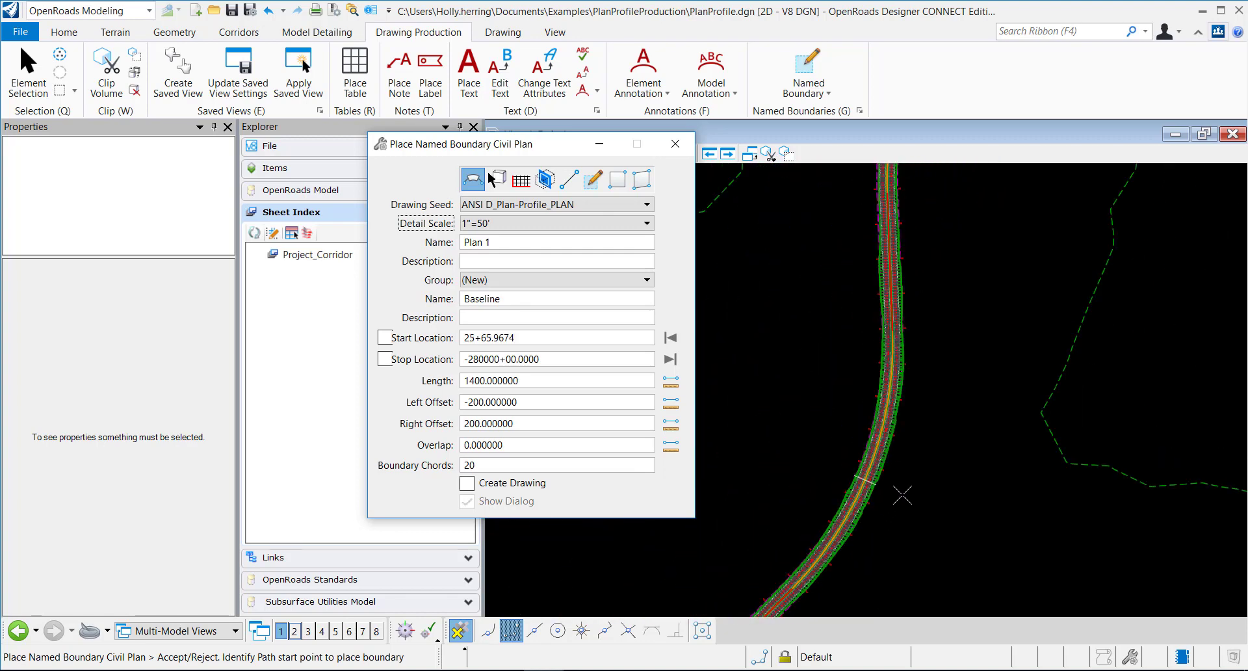
pyautogui.scroll(-2, 902, 495)
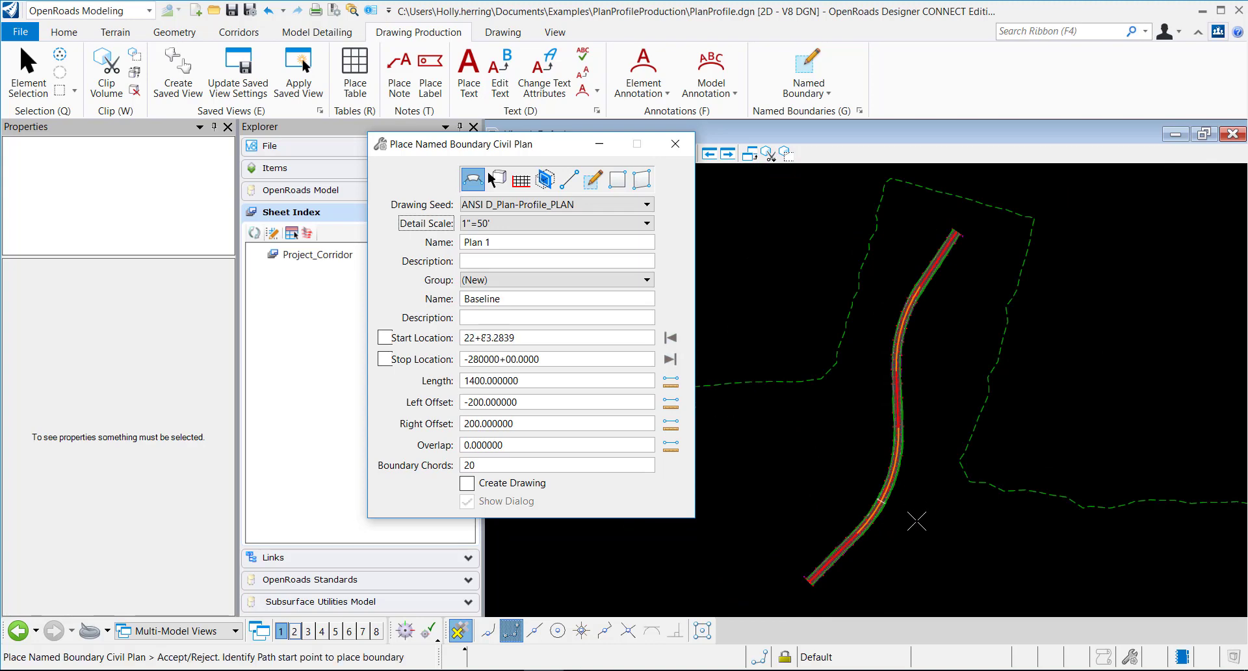
pyautogui.click(784, 593)
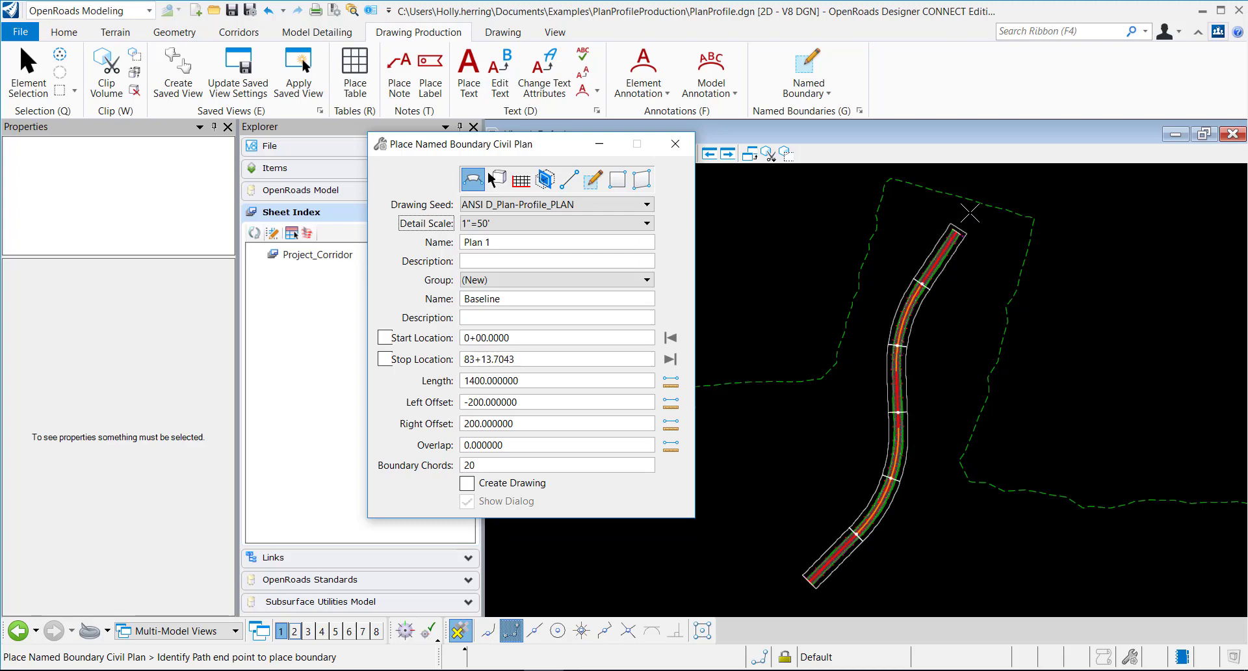
pyautogui.click(805, 205)
pyautogui.click(973, 215)
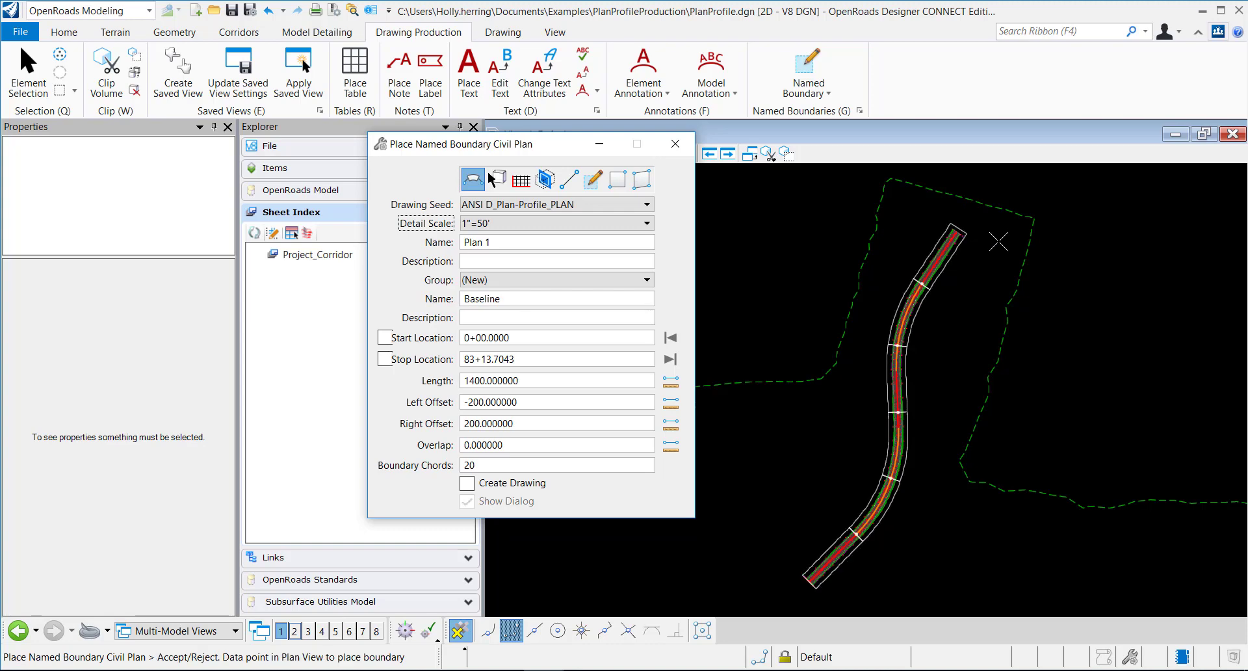
# Accept the previewed frames to create the six plan named boundaries.
pyautogui.click(979, 292)
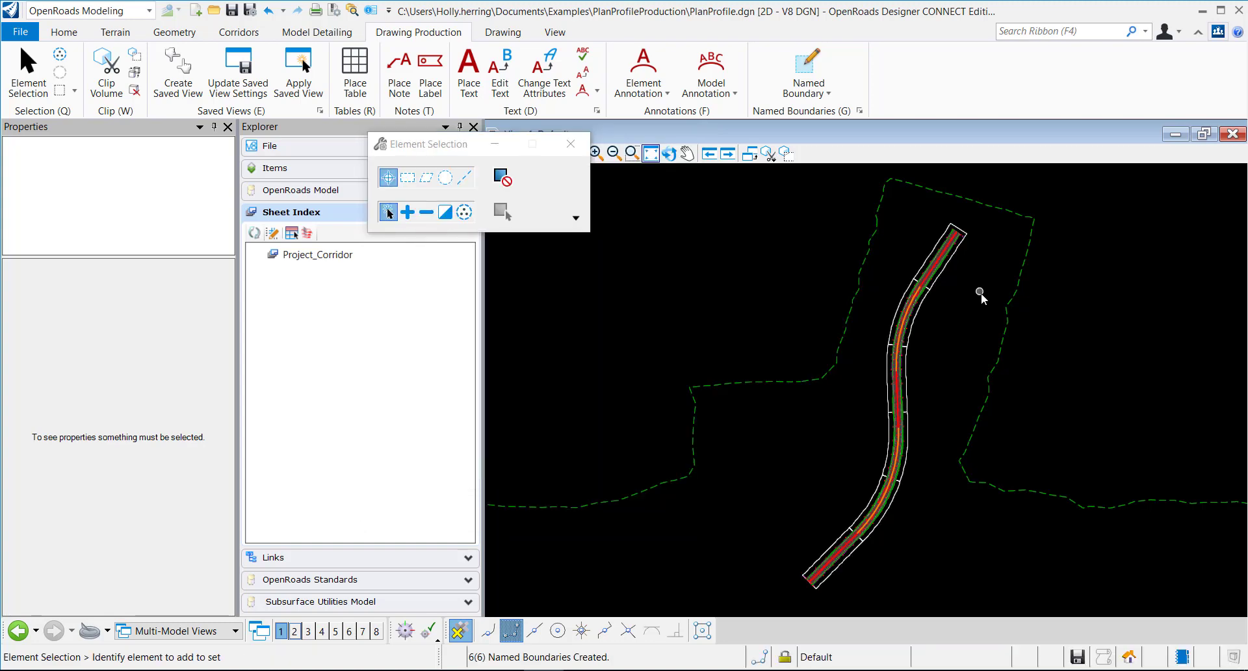
pyautogui.moveTo(955, 362); pyautogui.dragTo(707, 345, button='middle')
pyautogui.press('Escape')
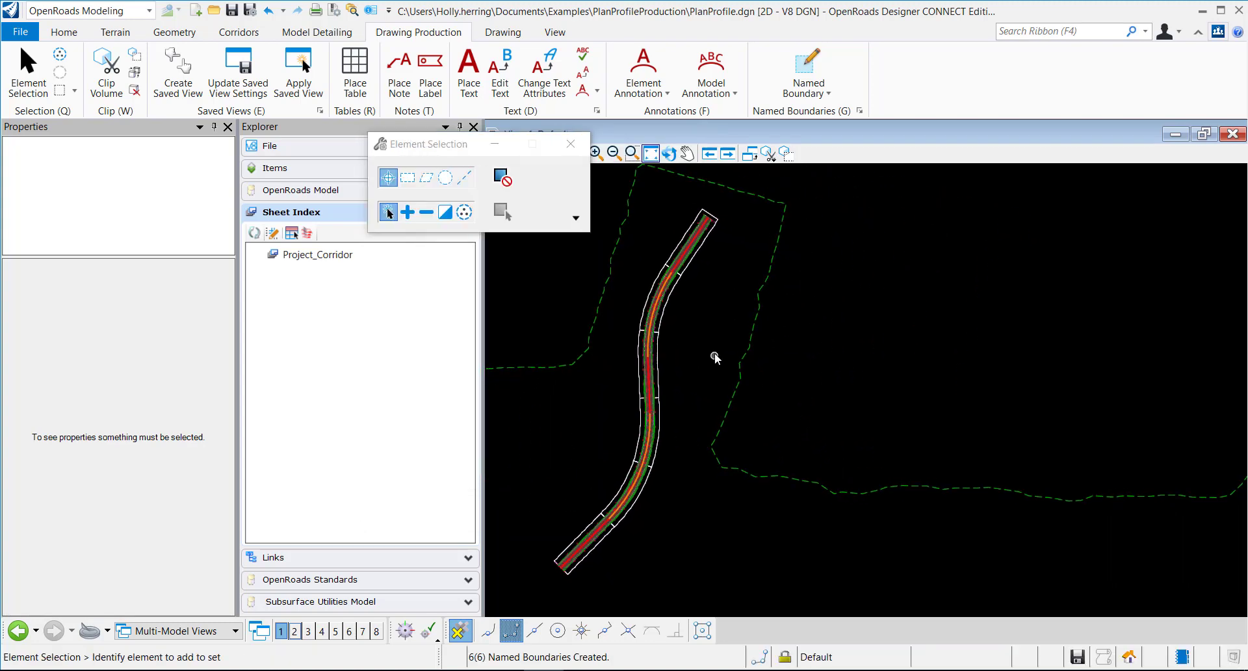
pyautogui.scroll(6, 656, 293)
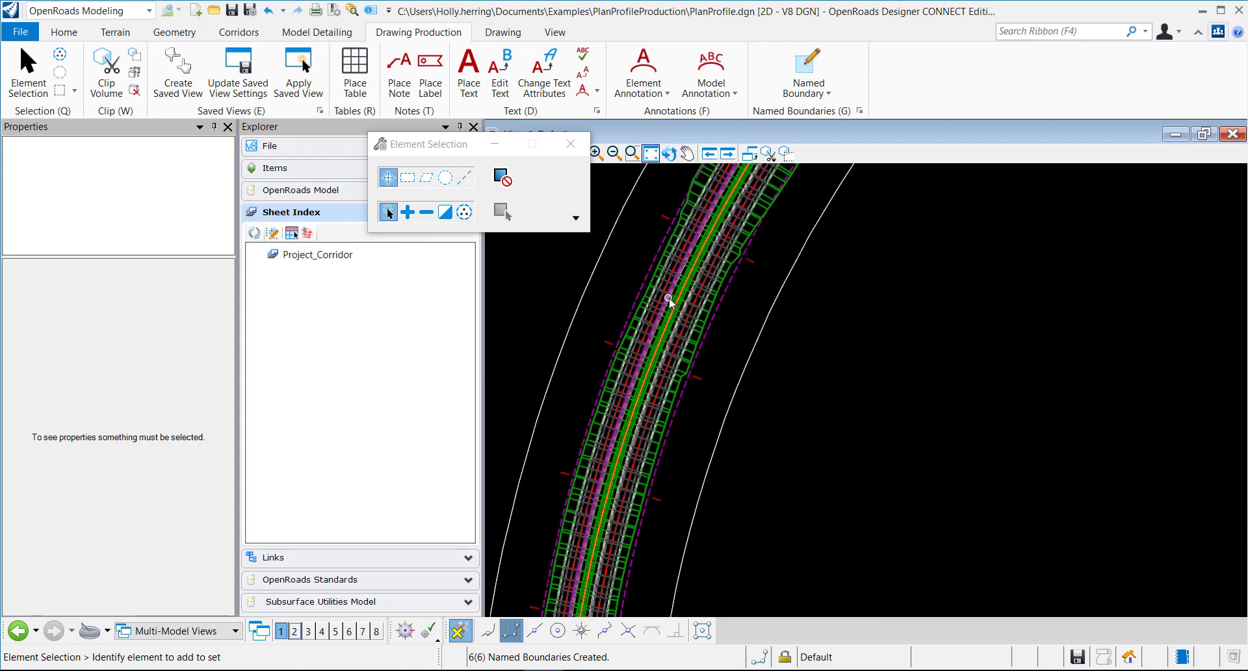
# Open the Baseline profile in View 2, maximized and fitted to the whole profile.
pyautogui.click(683, 316)
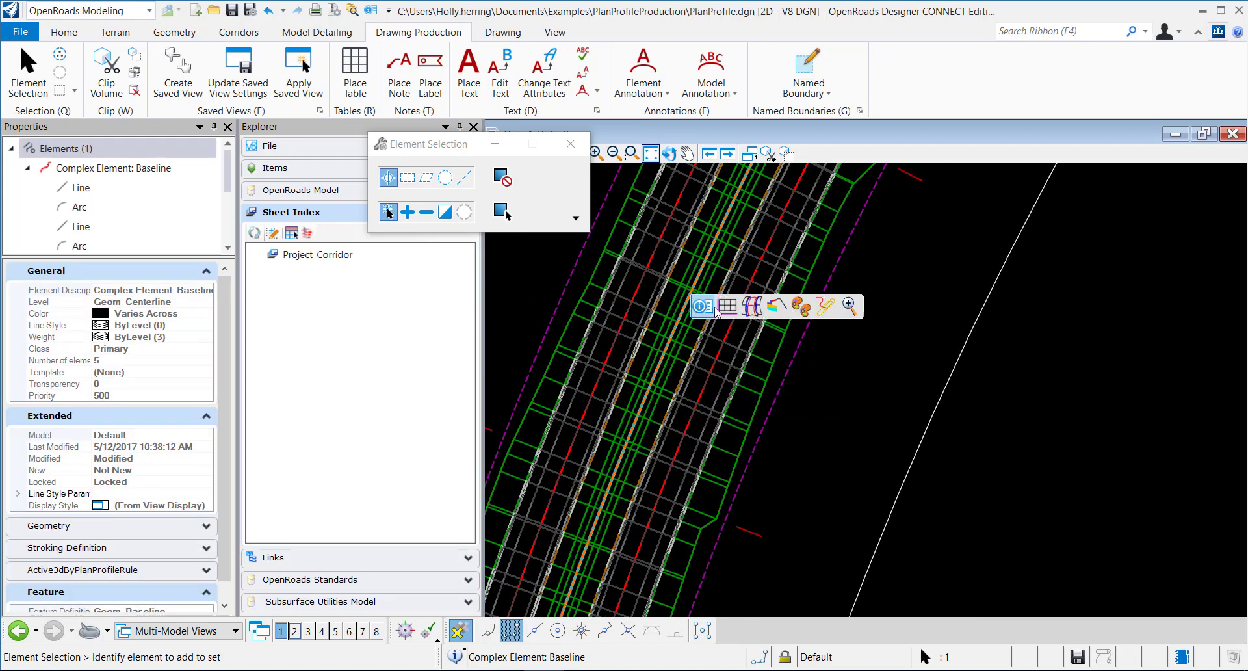
pyautogui.click(726, 305)
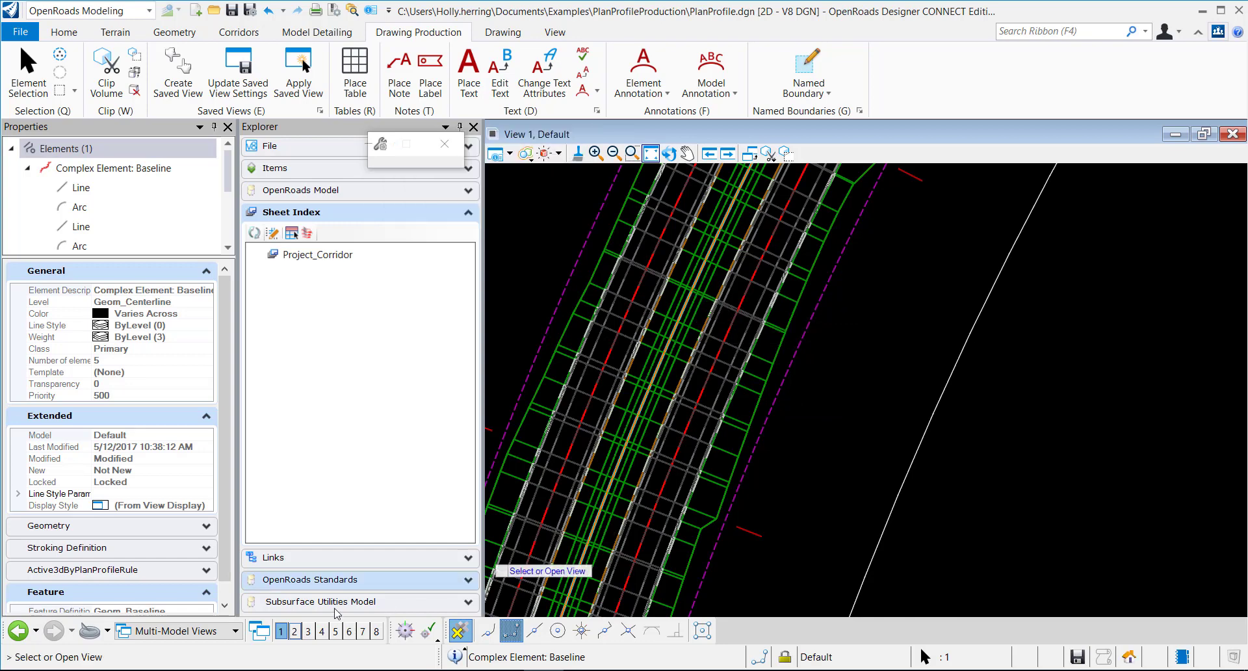
pyautogui.click(294, 630)
pyautogui.click(965, 330)
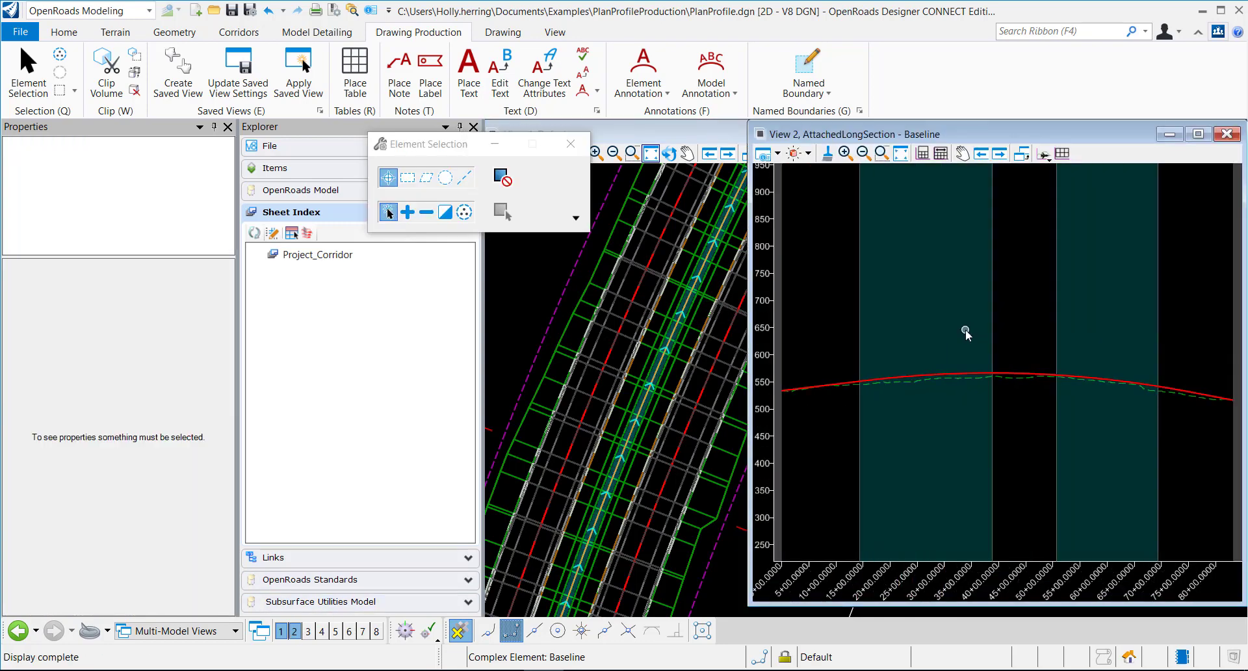
pyautogui.click(1201, 134)
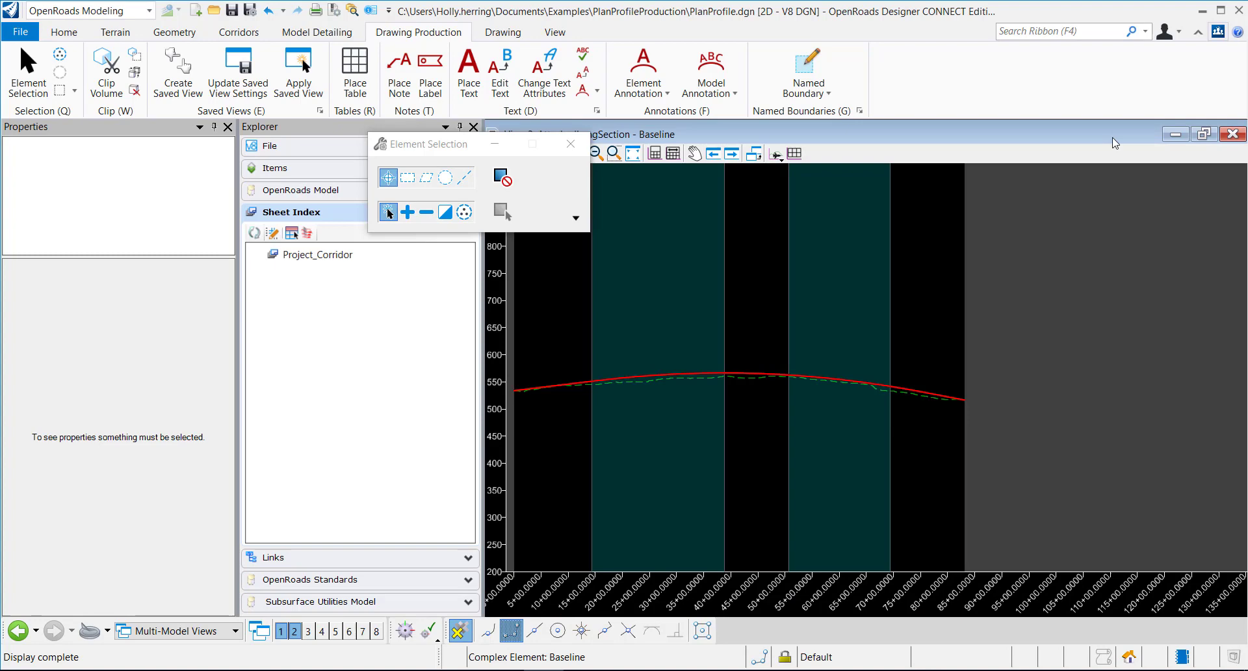
pyautogui.click(633, 154)
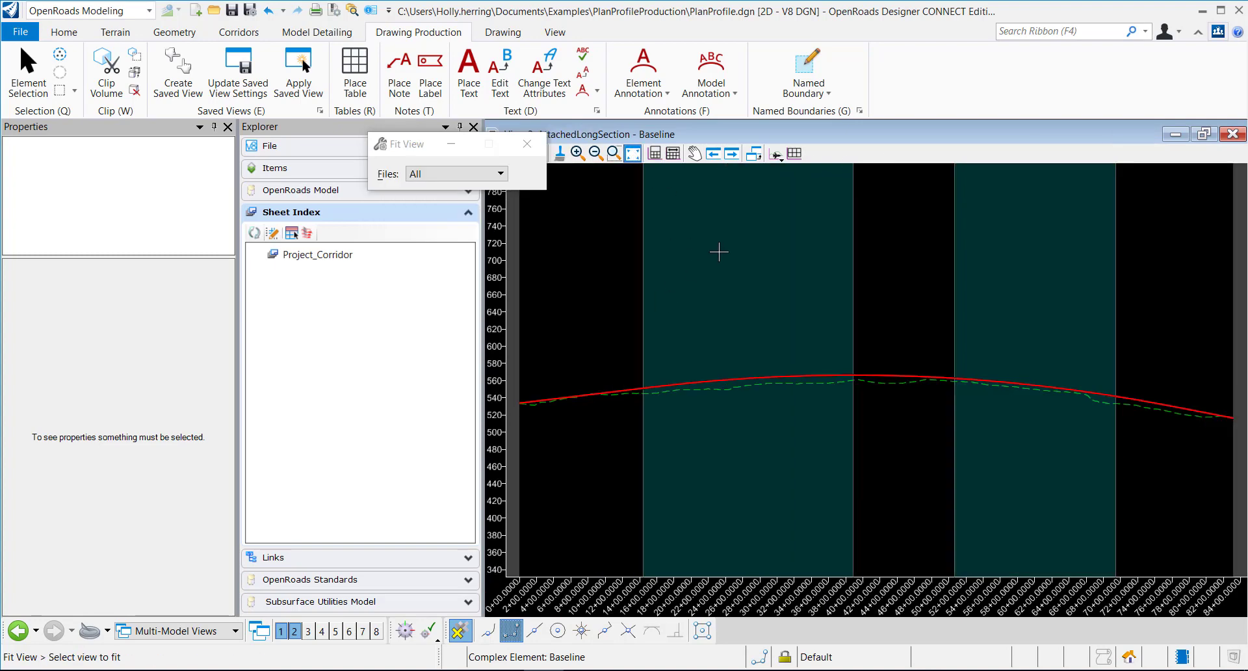
pyautogui.click(806, 73)
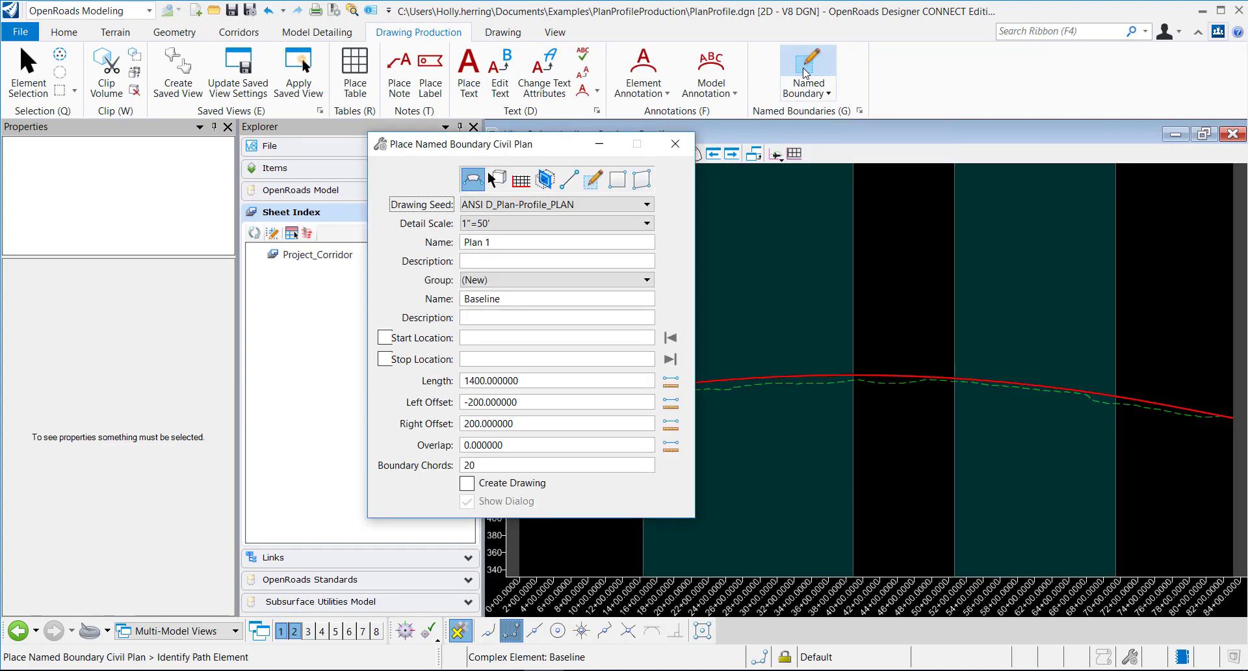
pyautogui.click(521, 182)
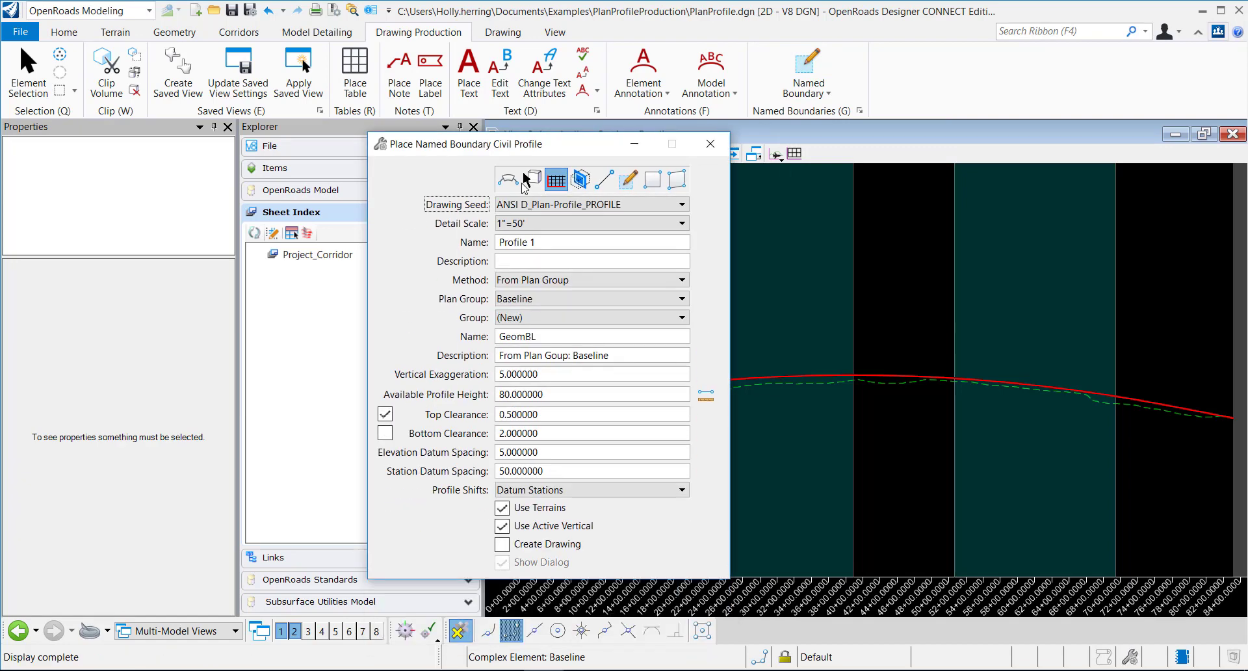
pyautogui.click(537, 206)
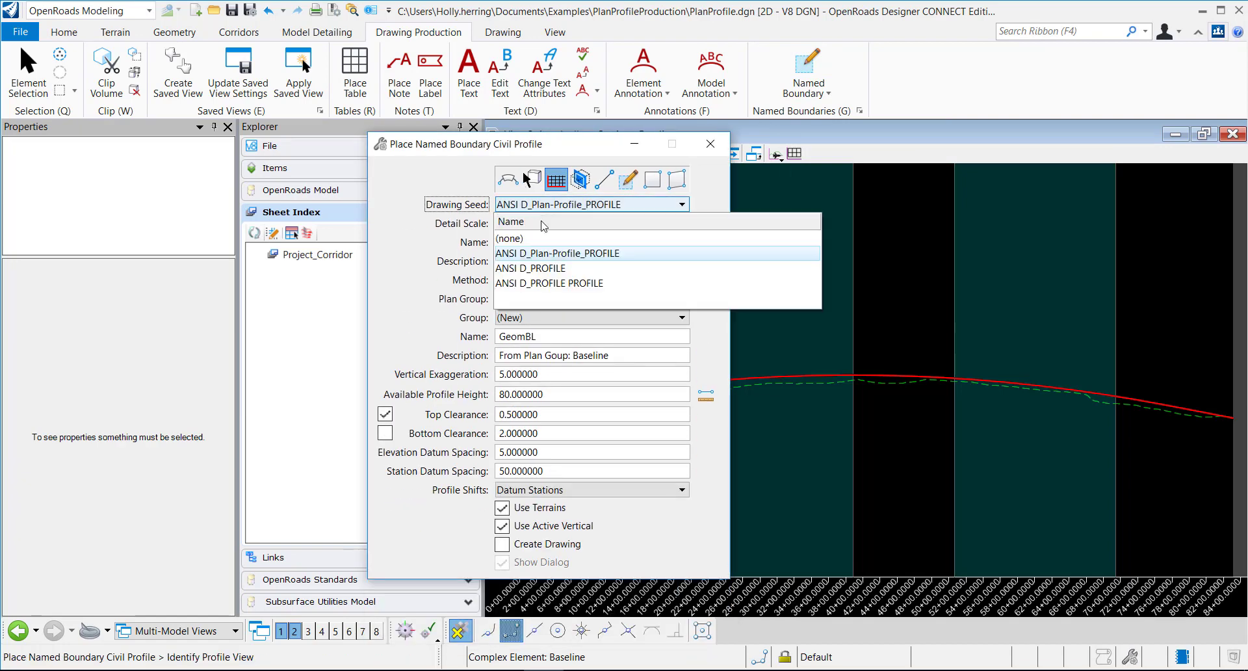
pyautogui.click(546, 251)
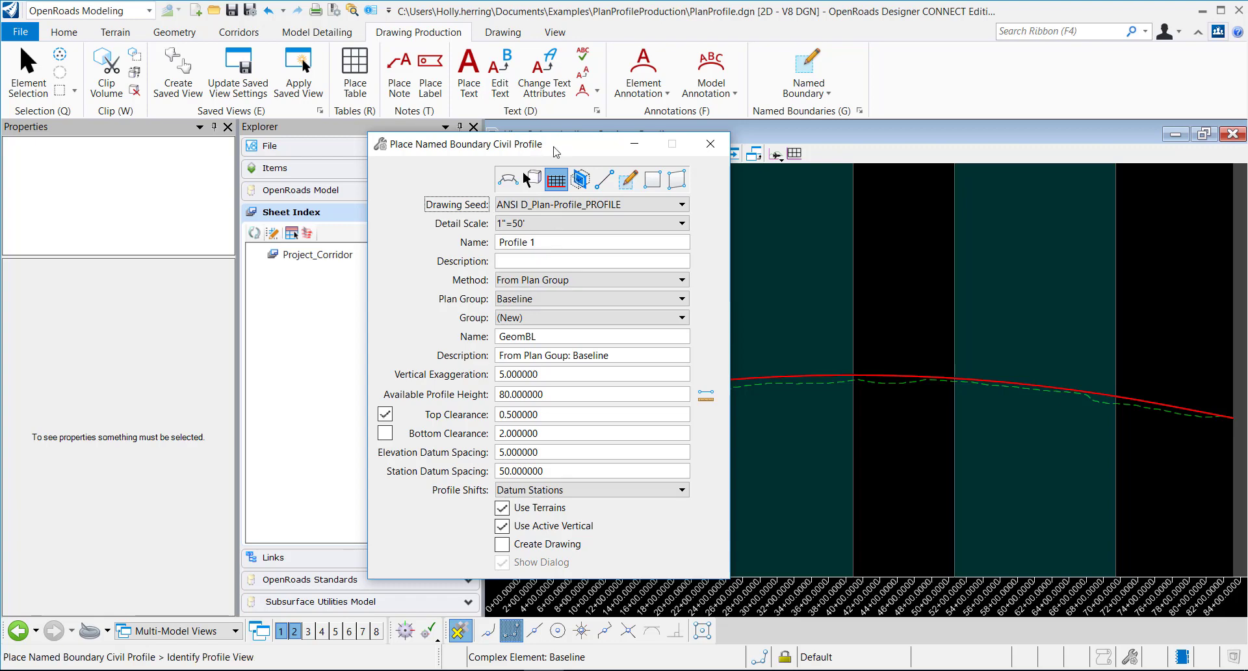
pyautogui.moveTo(556, 152); pyautogui.dragTo(401, 95)
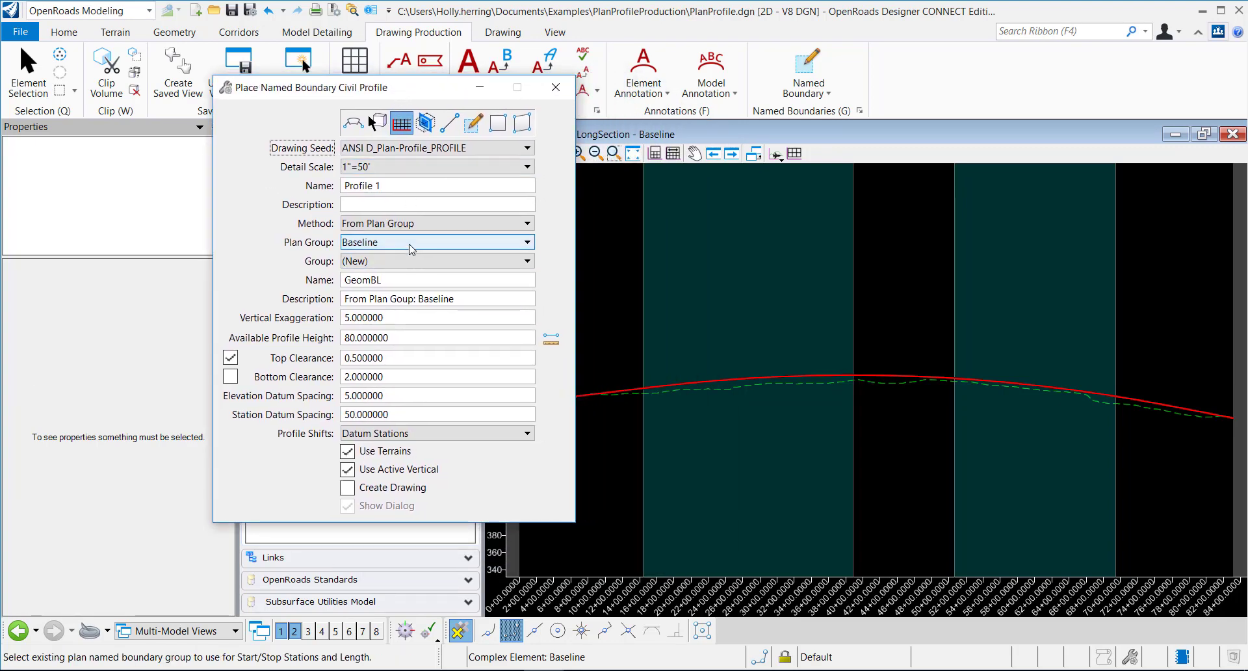
pyautogui.click(412, 249)
pyautogui.click(407, 265)
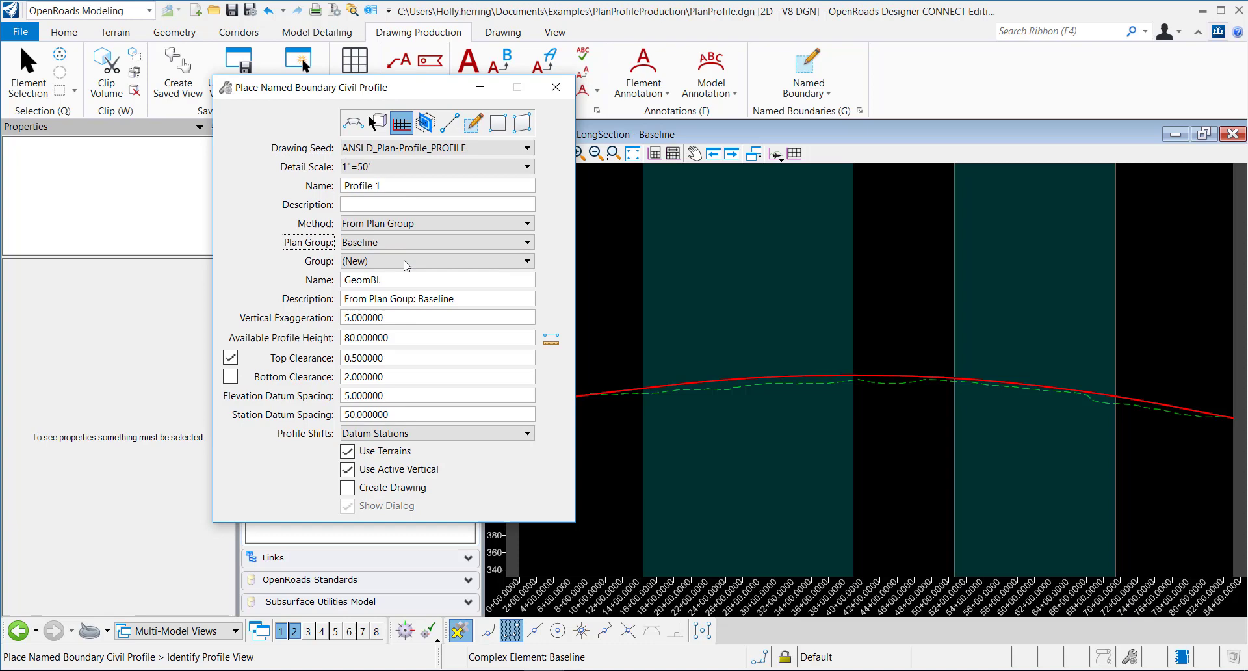
pyautogui.click(408, 225)
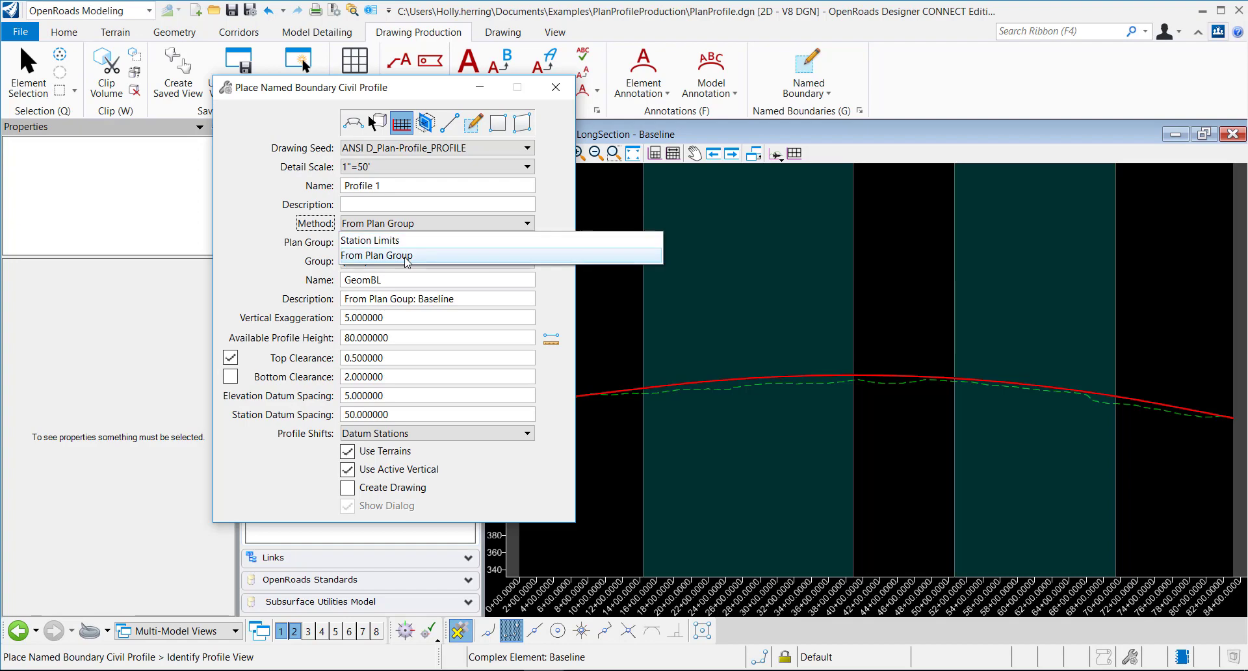
pyautogui.click(405, 256)
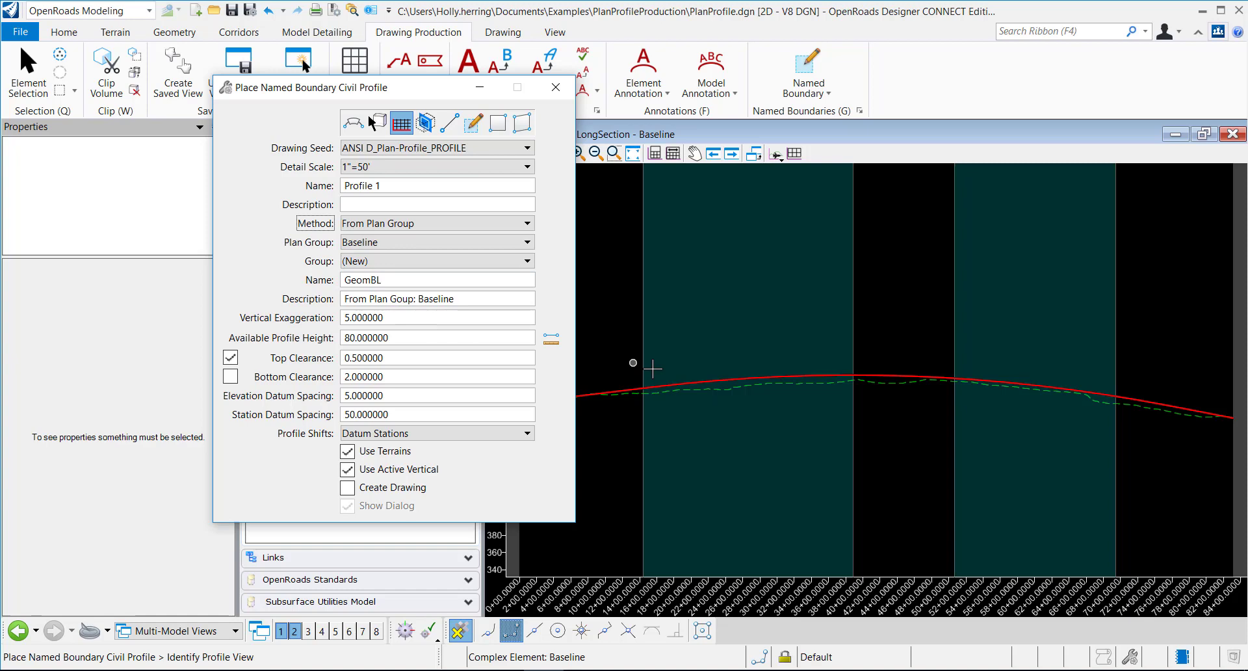
# Place profile named boundaries along the Baseline profile with Create Drawing enabled.
pyautogui.moveTo(423, 95); pyautogui.dragTo(314, 94)
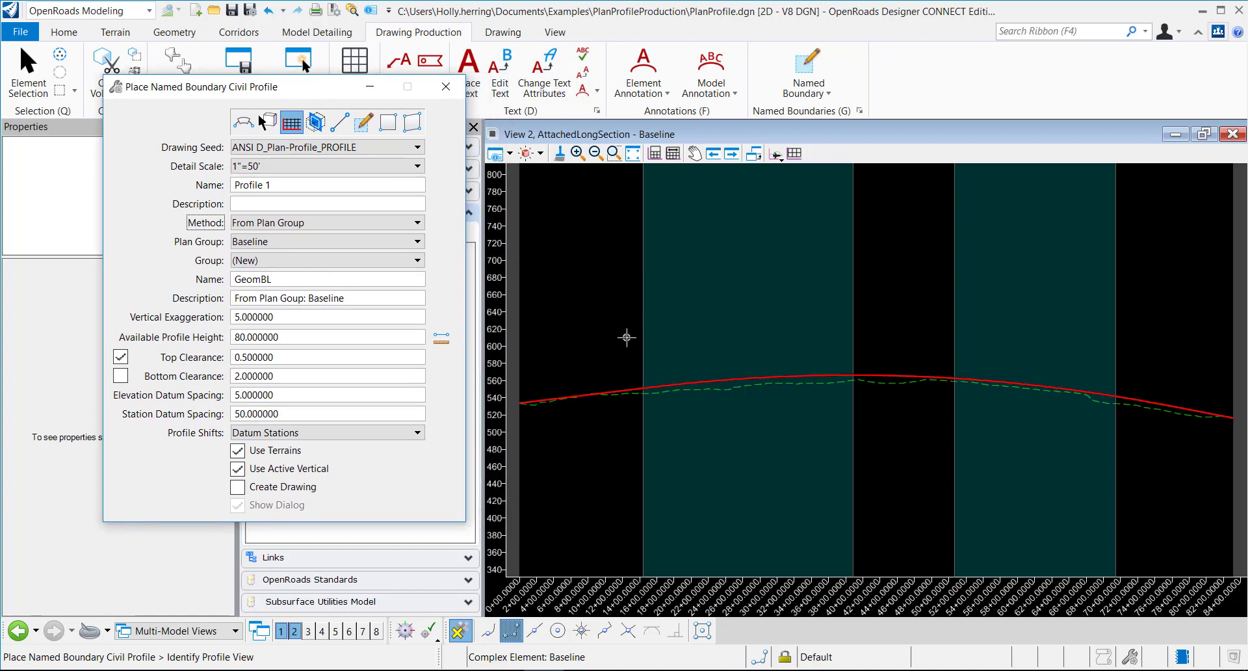
pyautogui.click(627, 337)
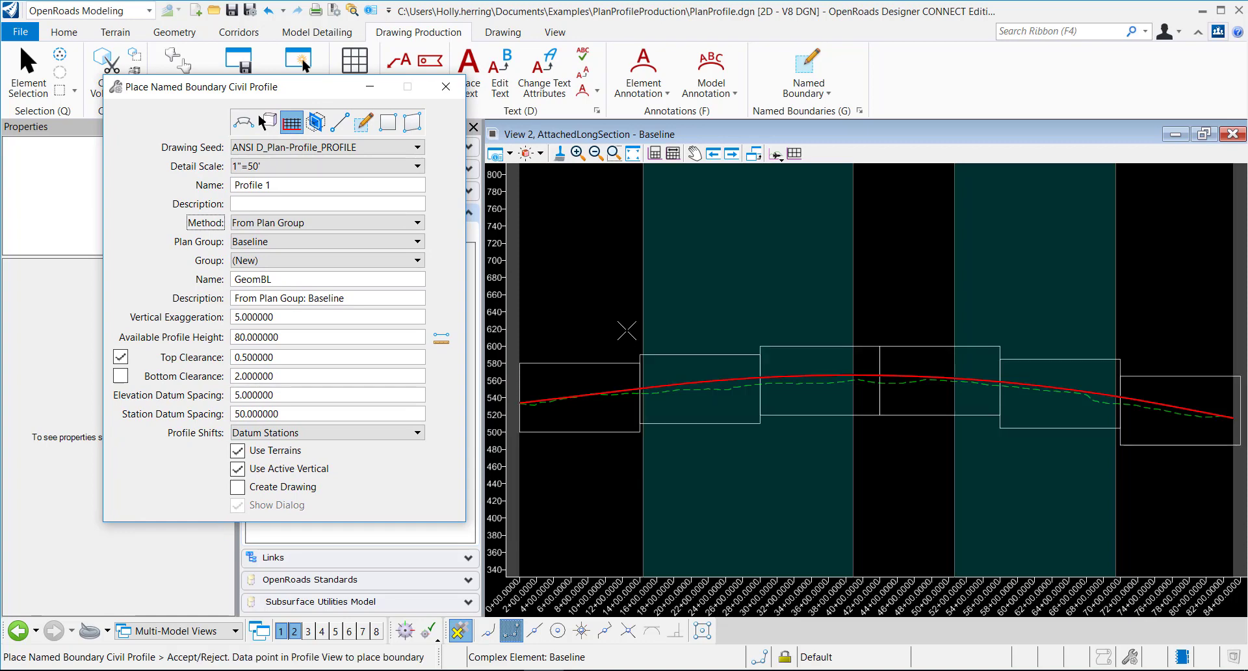
pyautogui.click(238, 487)
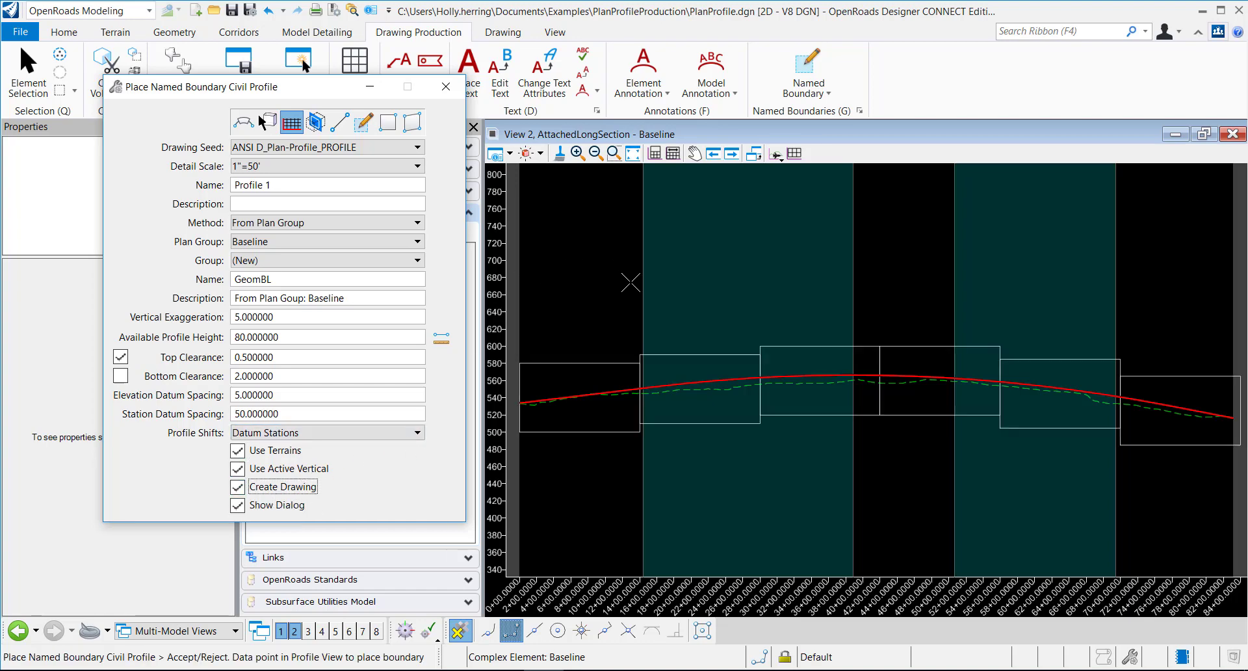
pyautogui.click(630, 282)
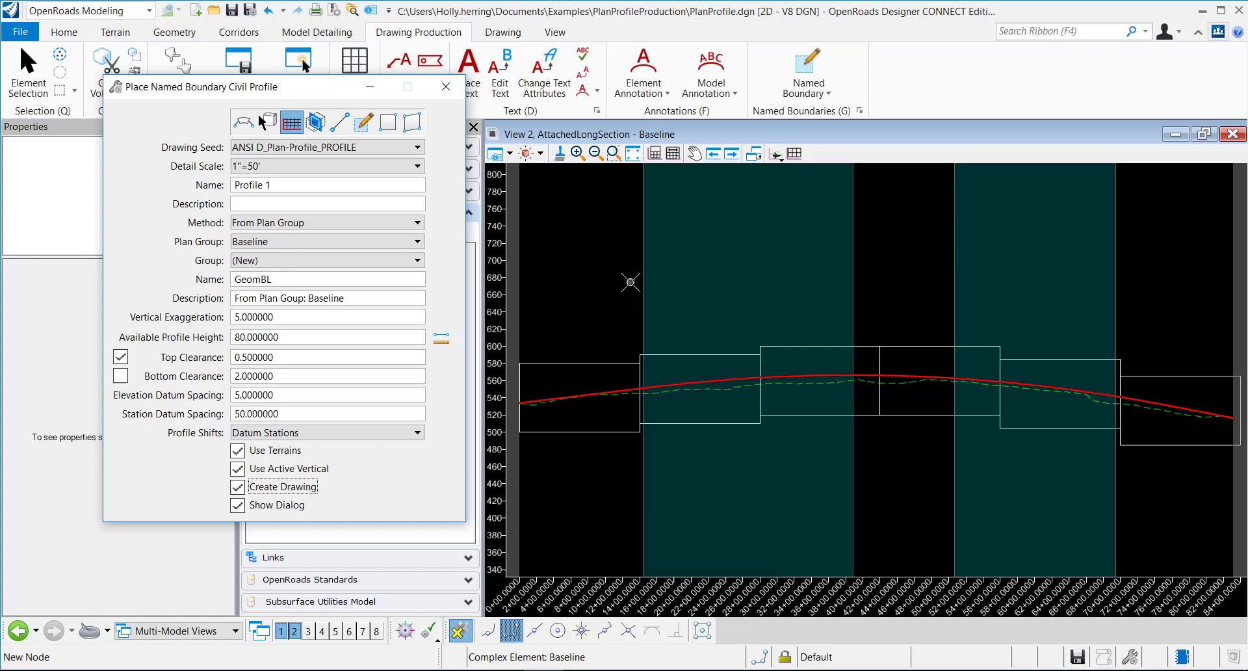
pyautogui.moveTo(433, 144)
pyautogui.mouseDown()
pyautogui.moveTo(480, 95)
pyautogui.moveTo(392, 112)
pyautogui.moveTo(558, 116)
pyautogui.moveTo(447, 122)
pyautogui.moveTo(490, 127)
pyautogui.moveTo(559, 120)
pyautogui.moveTo(467, 116)
pyautogui.moveTo(495, 113)
pyautogui.mouseUp()
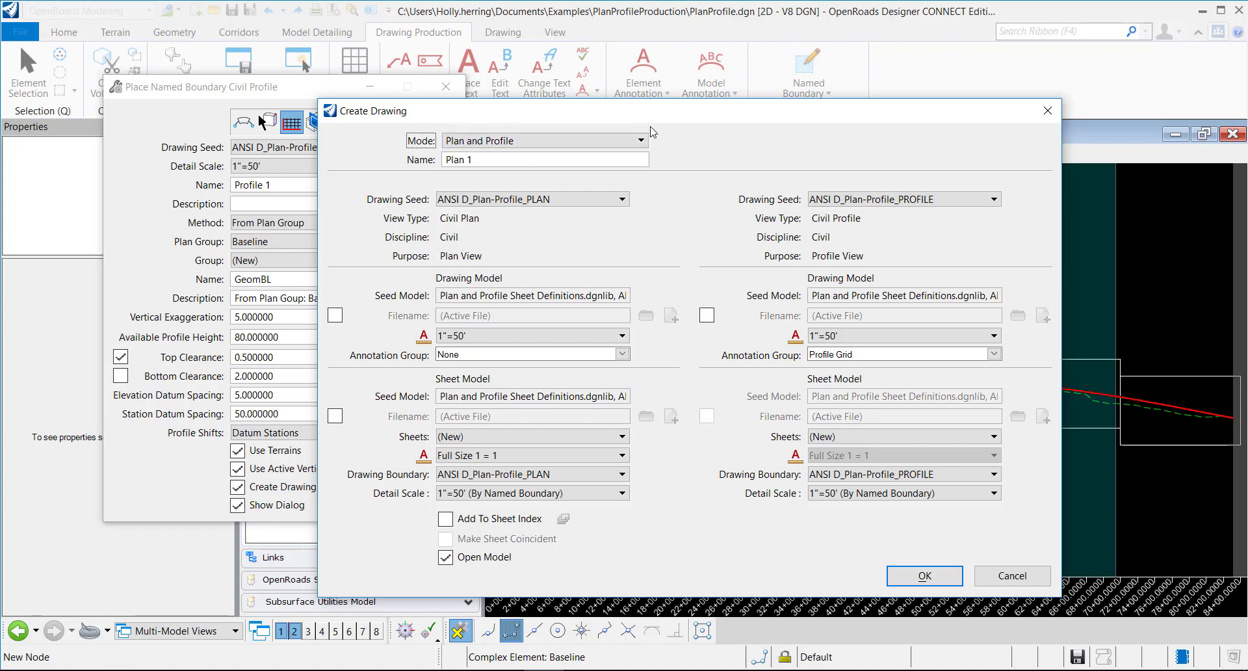
# Enable Add To Sheet Index and generate the plan-and-profile drawings.
pyautogui.moveTo(649, 116); pyautogui.dragTo(530, 114)
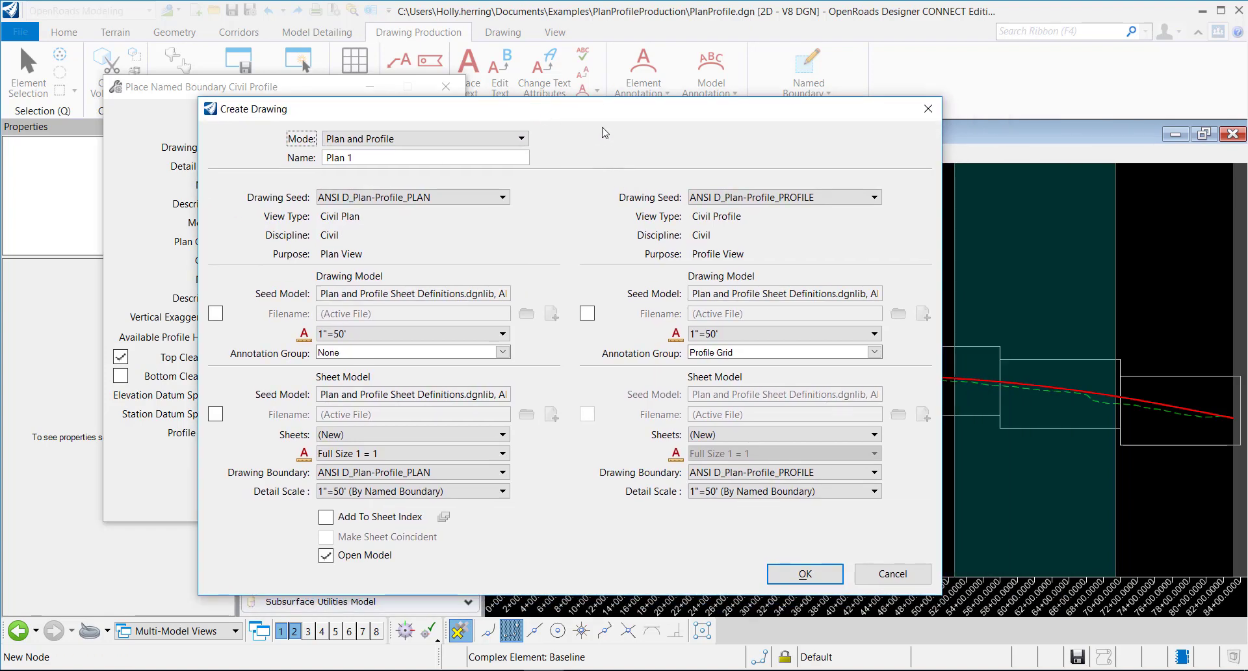
pyautogui.moveTo(629, 115); pyautogui.dragTo(828, 120)
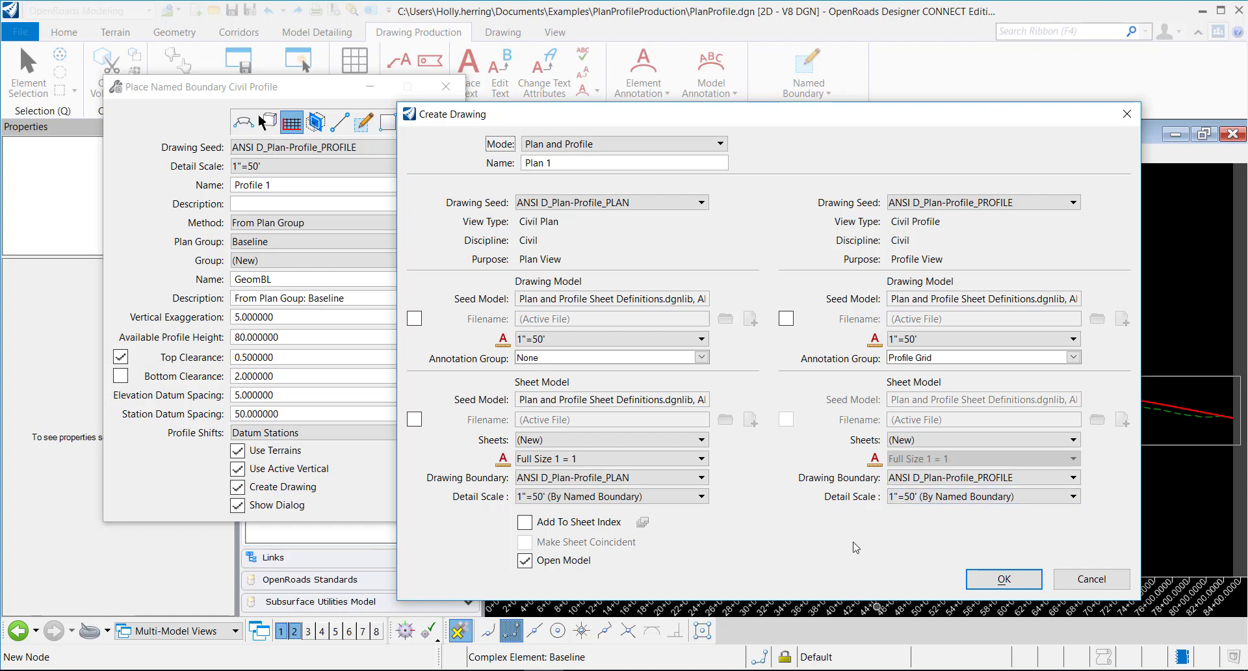
pyautogui.click(526, 523)
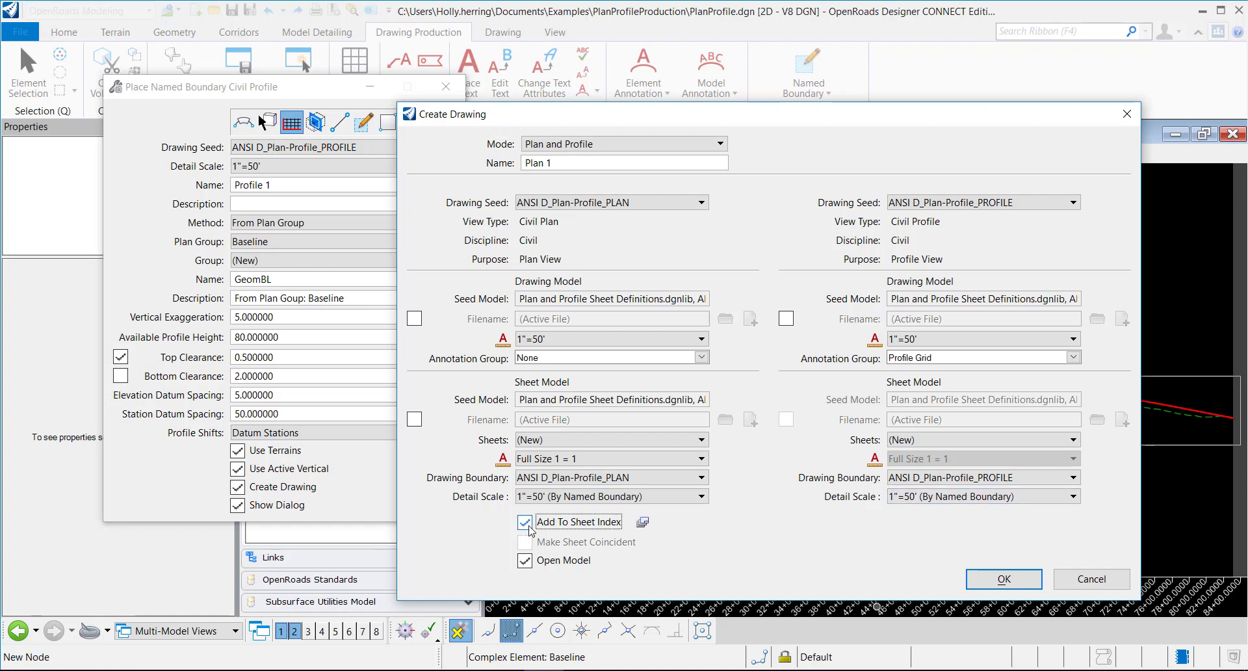
pyautogui.click(1004, 578)
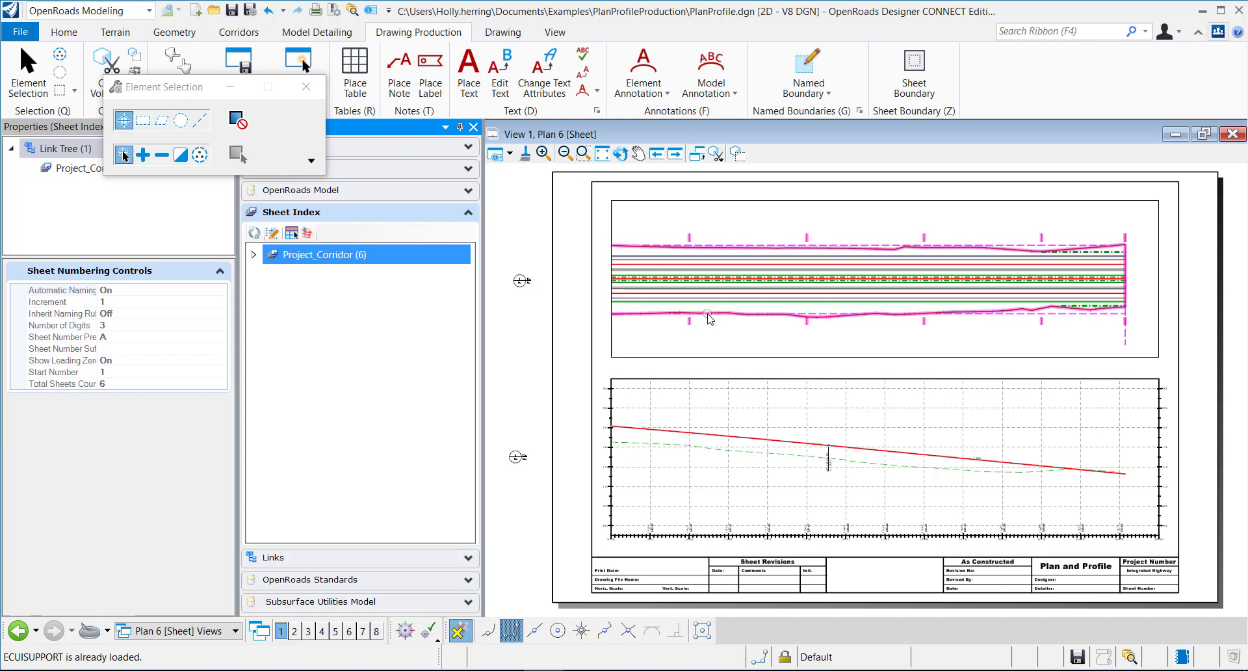
# Review the finished Plan 6 plan-and-profile sheet, then return to the Home ribbon.
pyautogui.moveTo(708, 315)
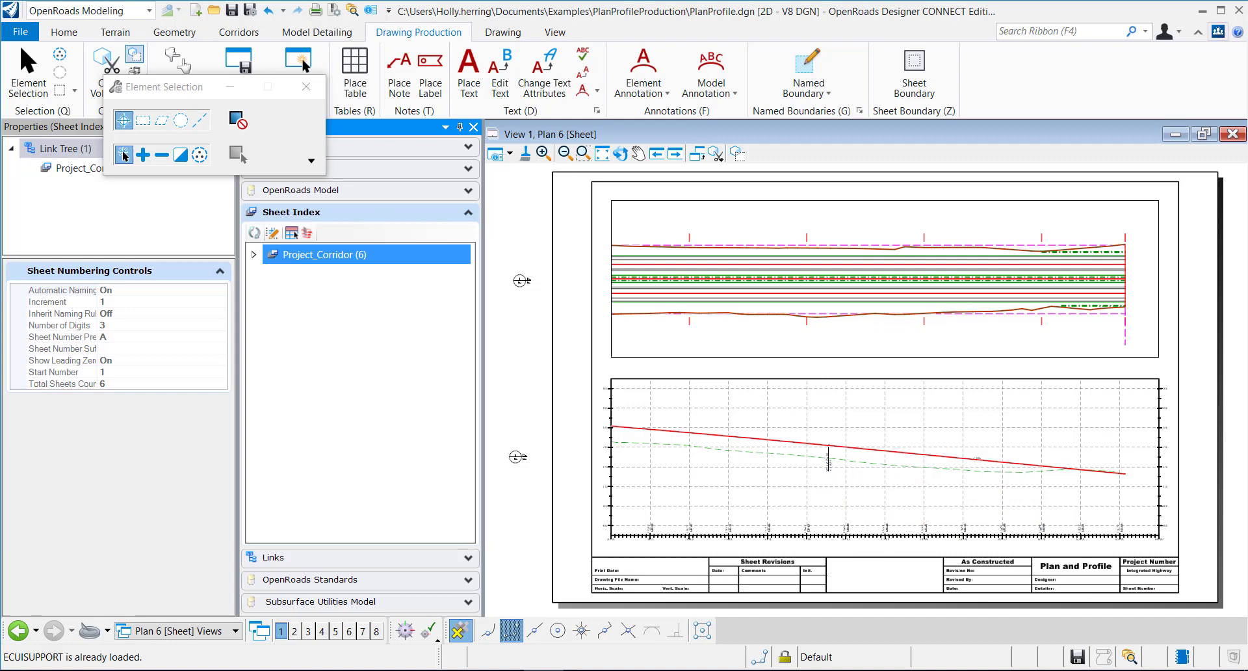
pyautogui.click(74, 36)
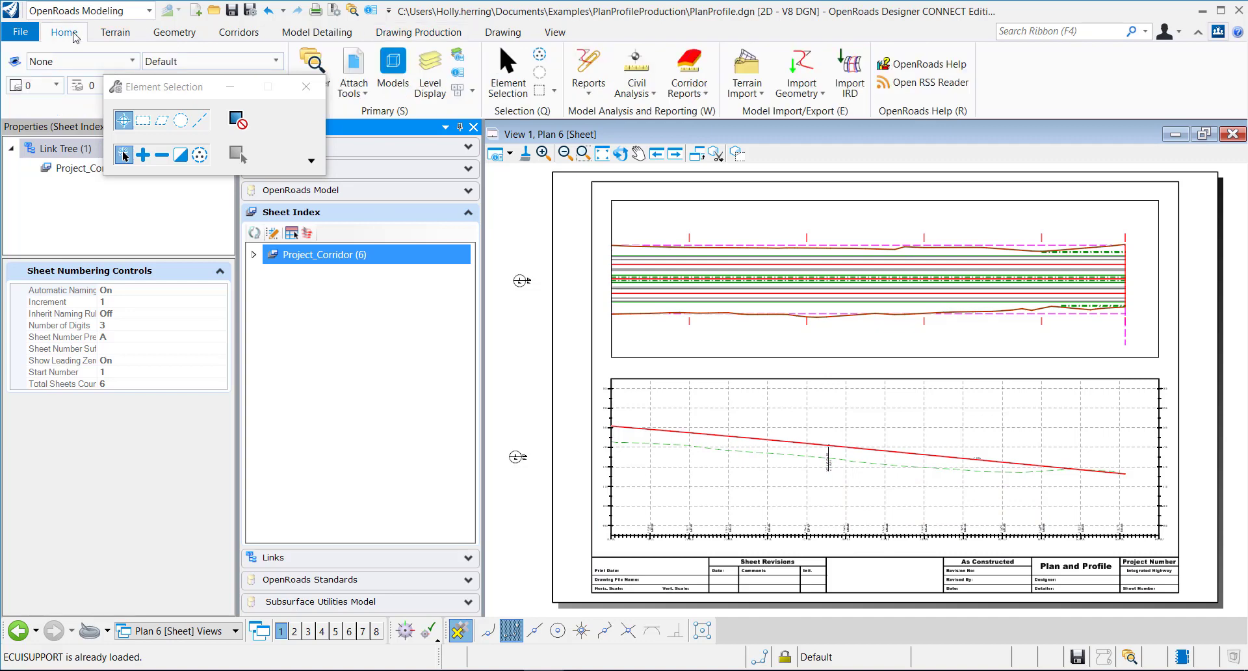
# Open the Profile 5 drawing model from Models and fit it in View 1.
pyautogui.click(393, 70)
pyautogui.scroll(-3, 383, 347)
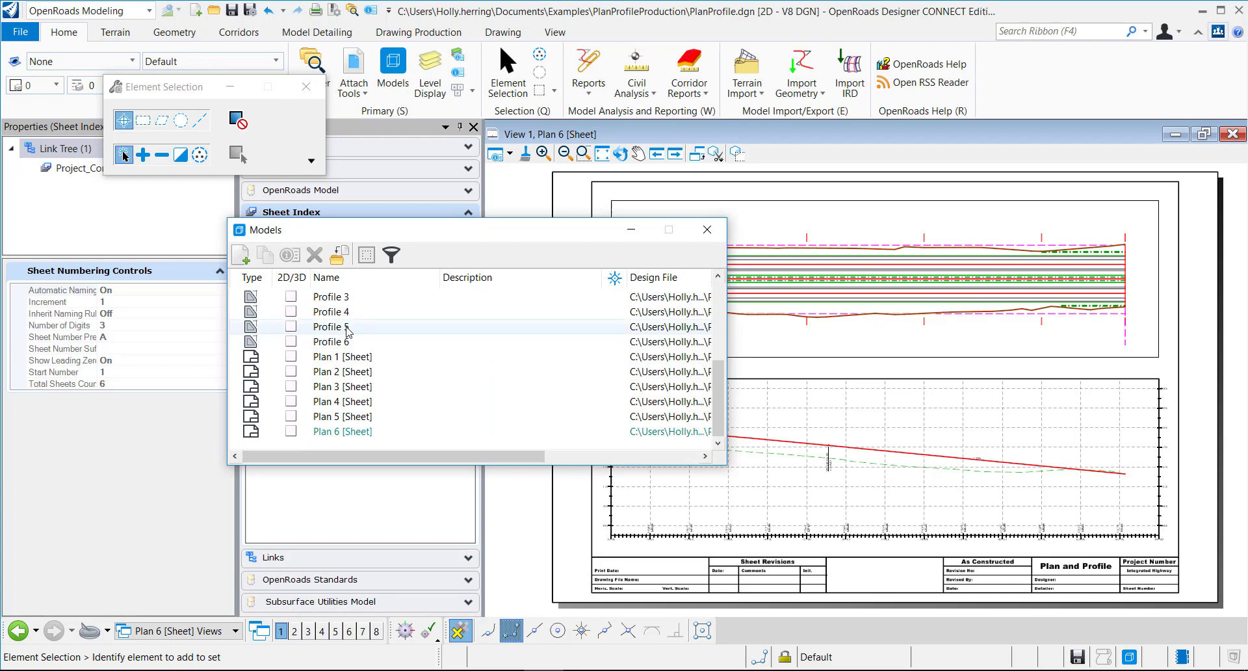
pyautogui.doubleClick(338, 327)
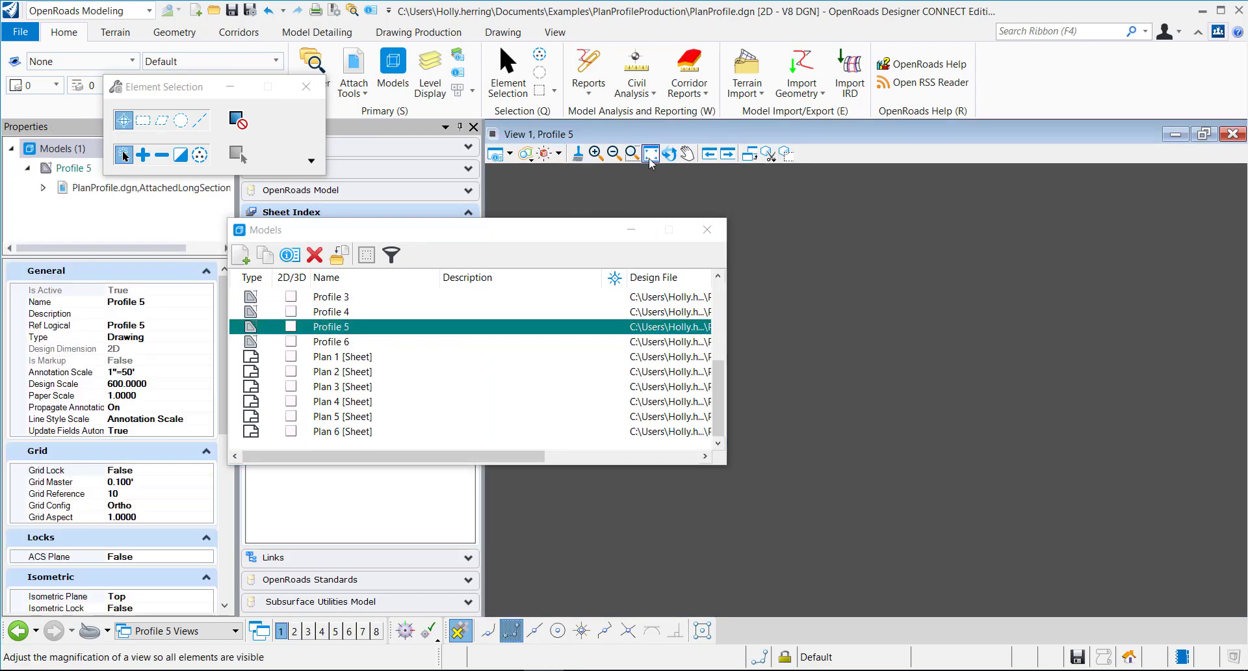
pyautogui.click(650, 153)
pyautogui.click(707, 230)
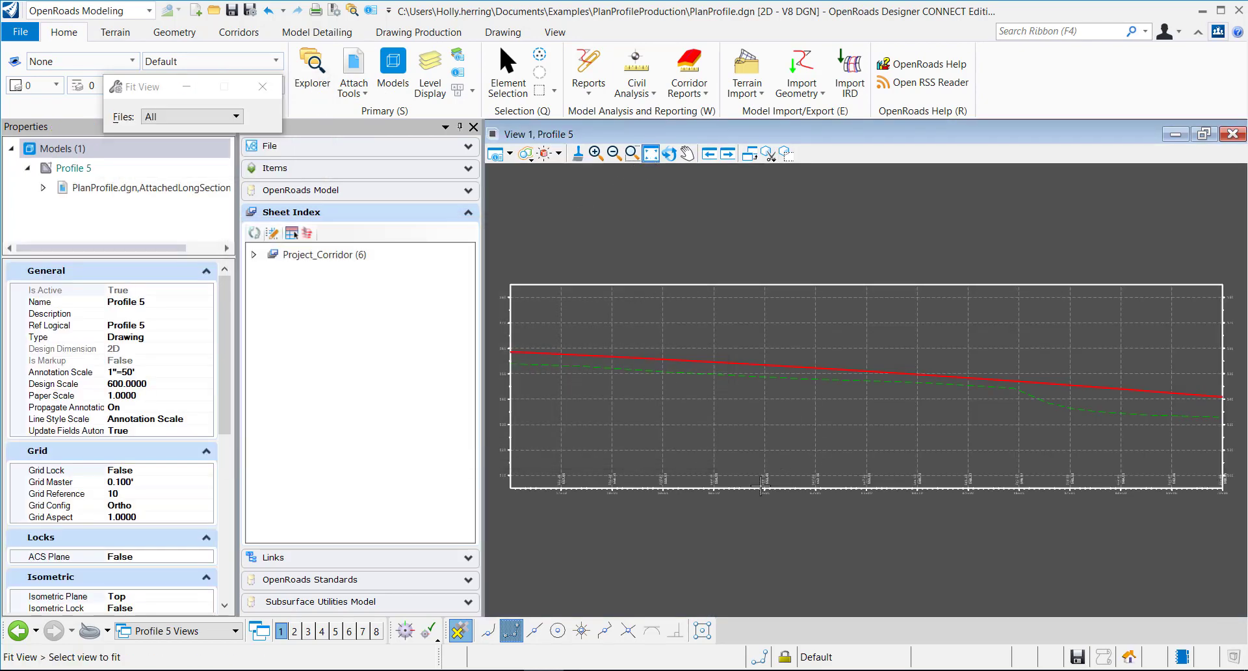
# Check the PlanProfile.dgn reference attachment in the References list.
pyautogui.scroll(4, 760, 484)
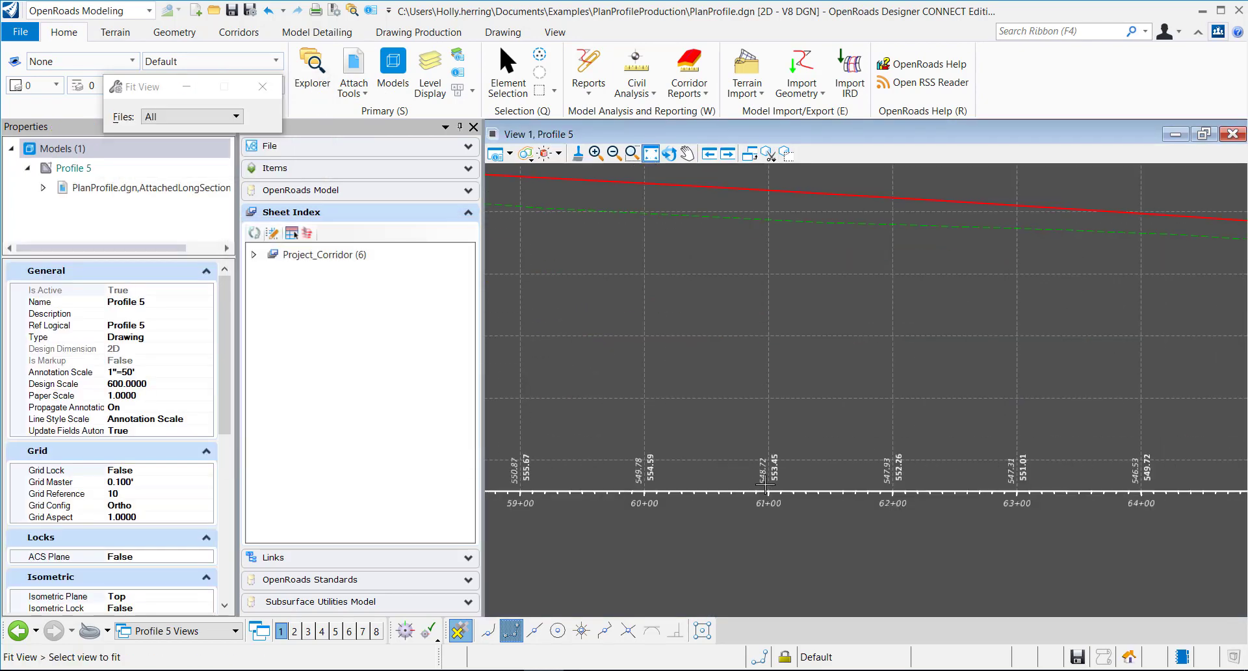
pyautogui.click(357, 65)
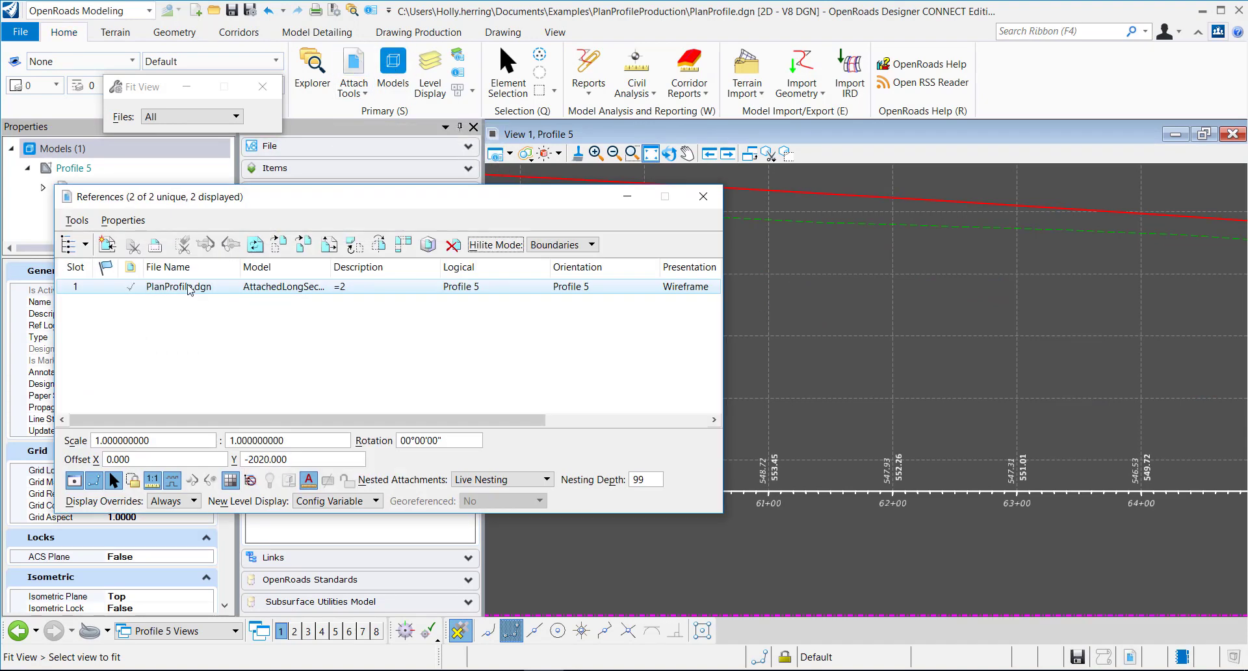
pyautogui.click(631, 419)
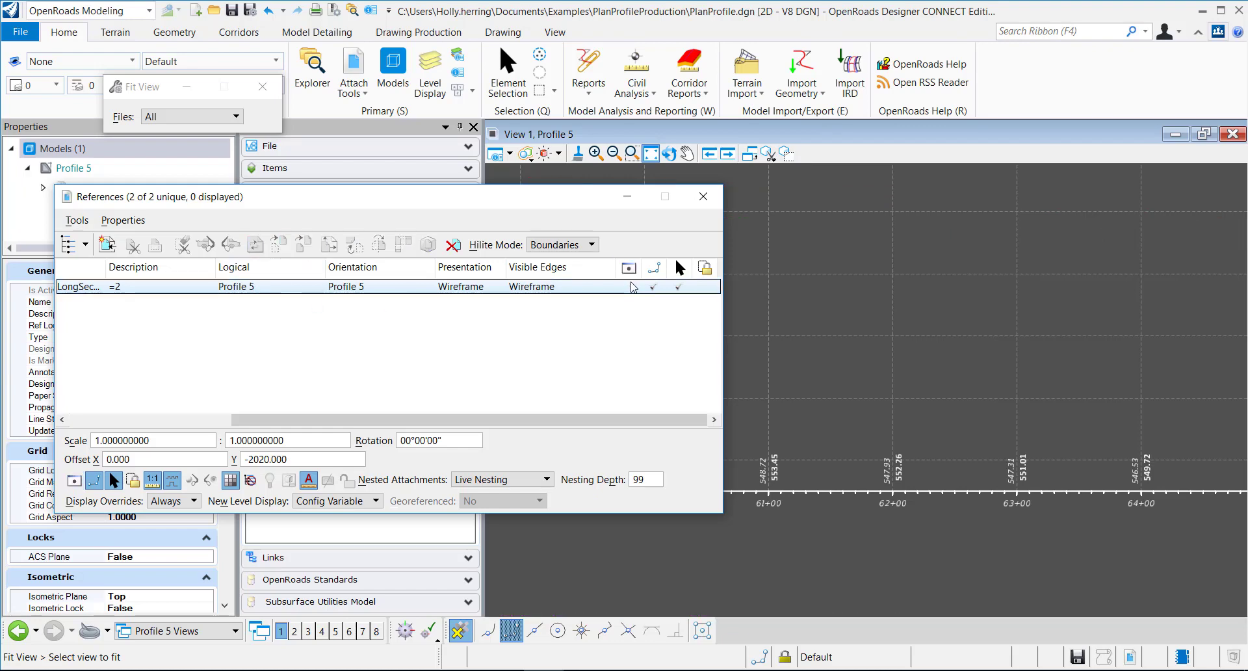
pyautogui.click(703, 196)
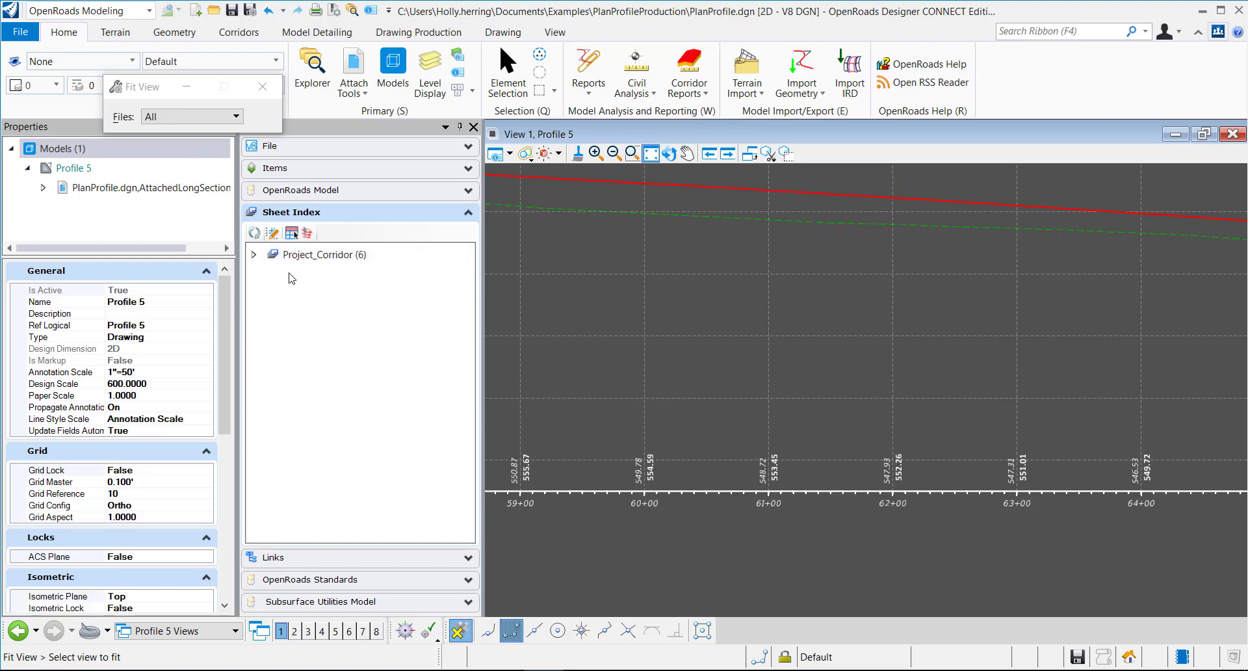
# Expand Project_Corridor and open sheets A004, A006, A003, then A004 again.
pyautogui.click(255, 256)
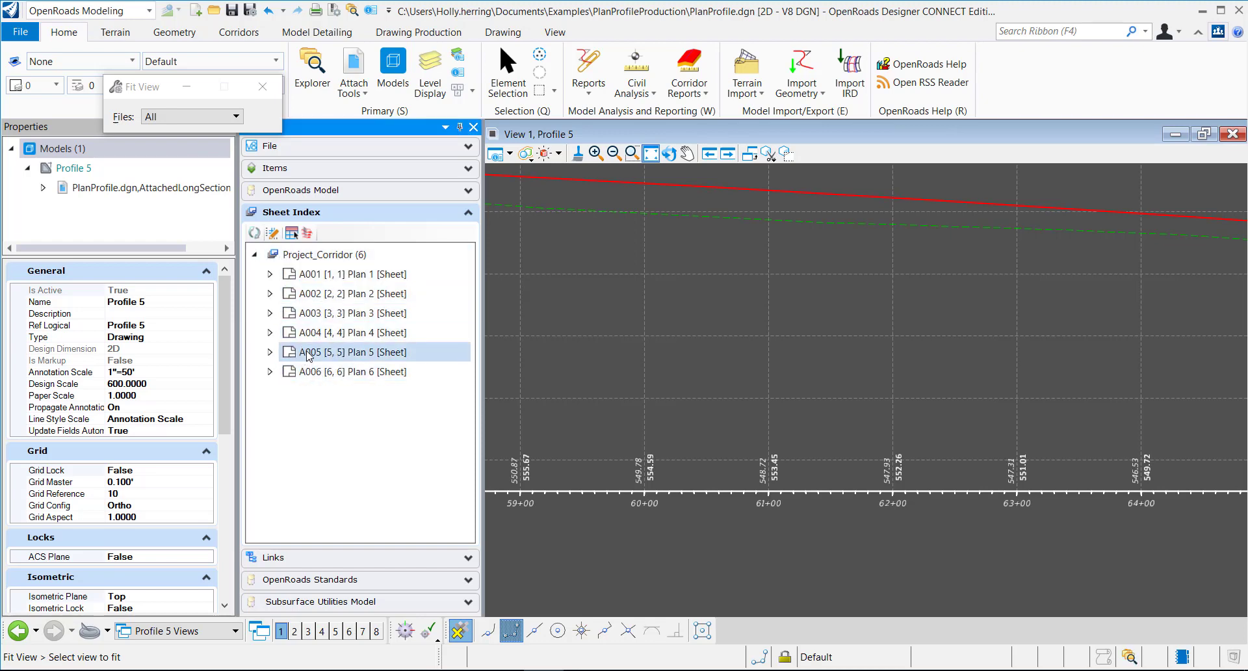
pyautogui.doubleClick(314, 334)
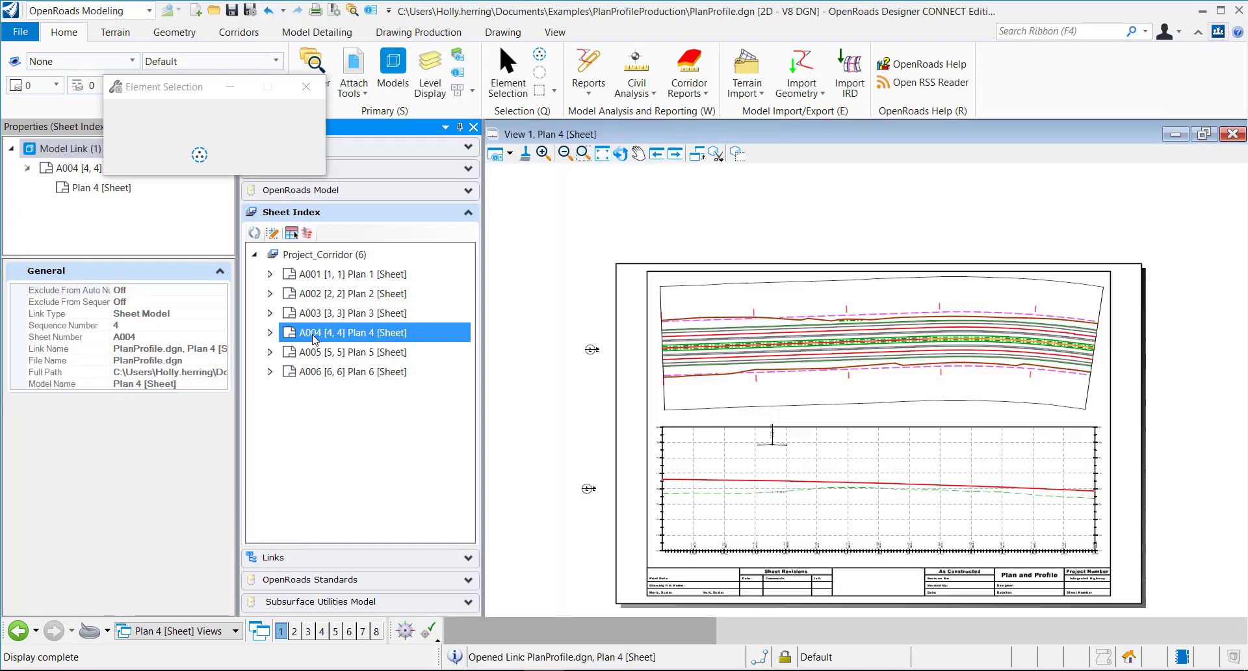
pyautogui.doubleClick(315, 373)
pyautogui.click(324, 314)
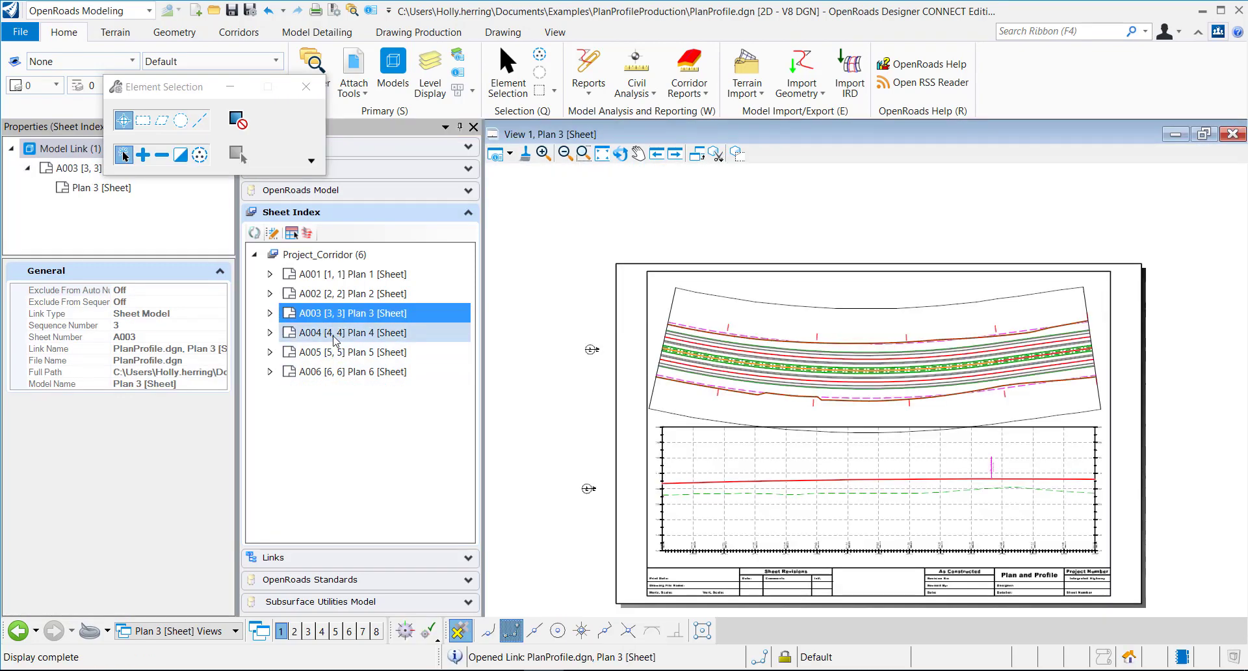
pyautogui.doubleClick(333, 333)
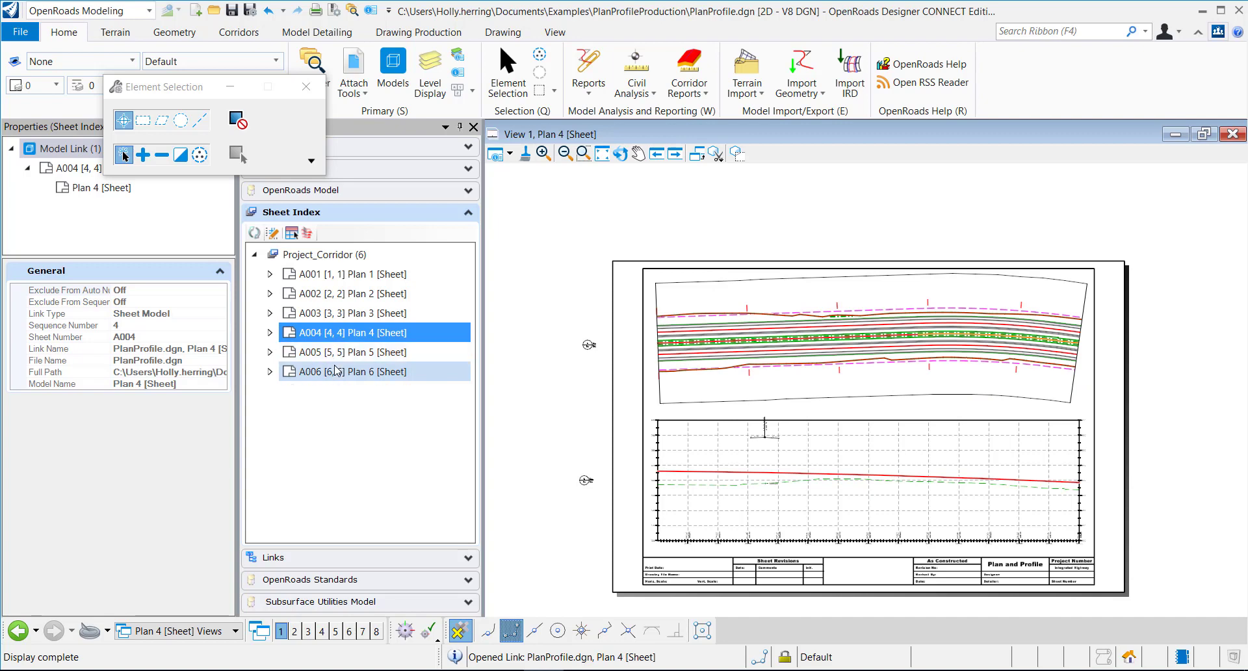